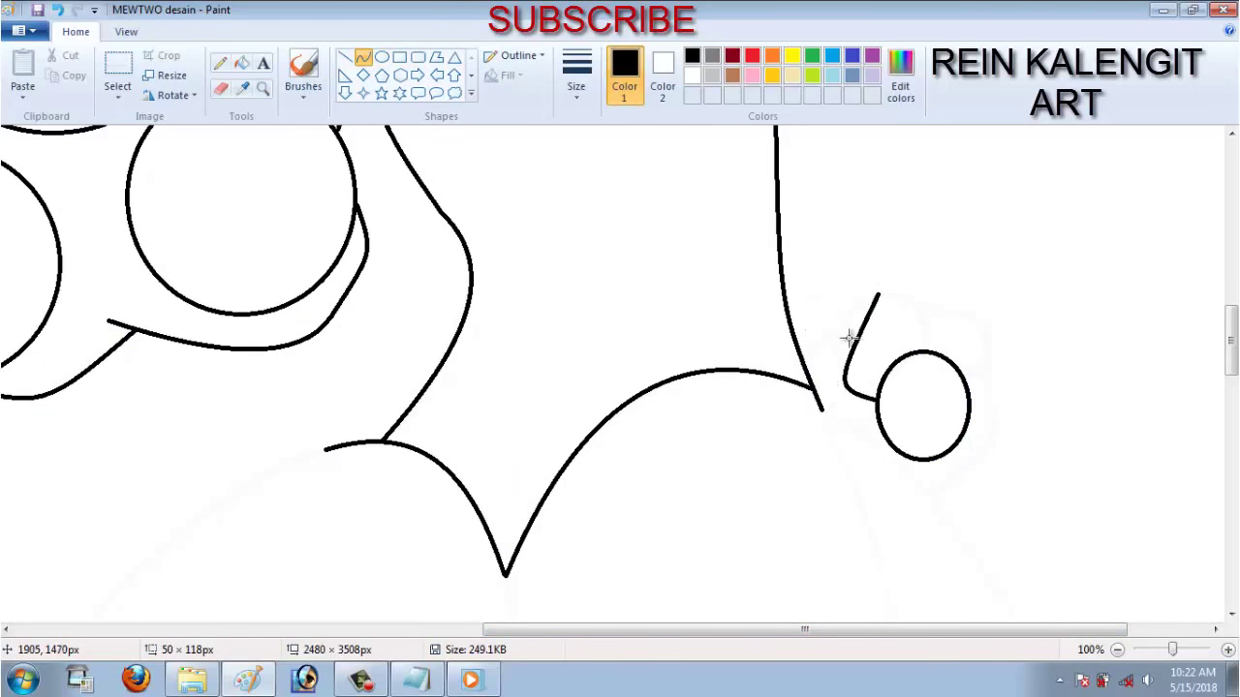
- Finish the small fist beside the hip with curves and draw the right leg's outer thigh edge, about 297 × 399 px
mouse_move(824, 338)
mouse_down()
mouse_move(901, 287)
mouse_move(877, 348)
mouse_move(820, 294)
mouse_move(805, 356)
mouse_up()
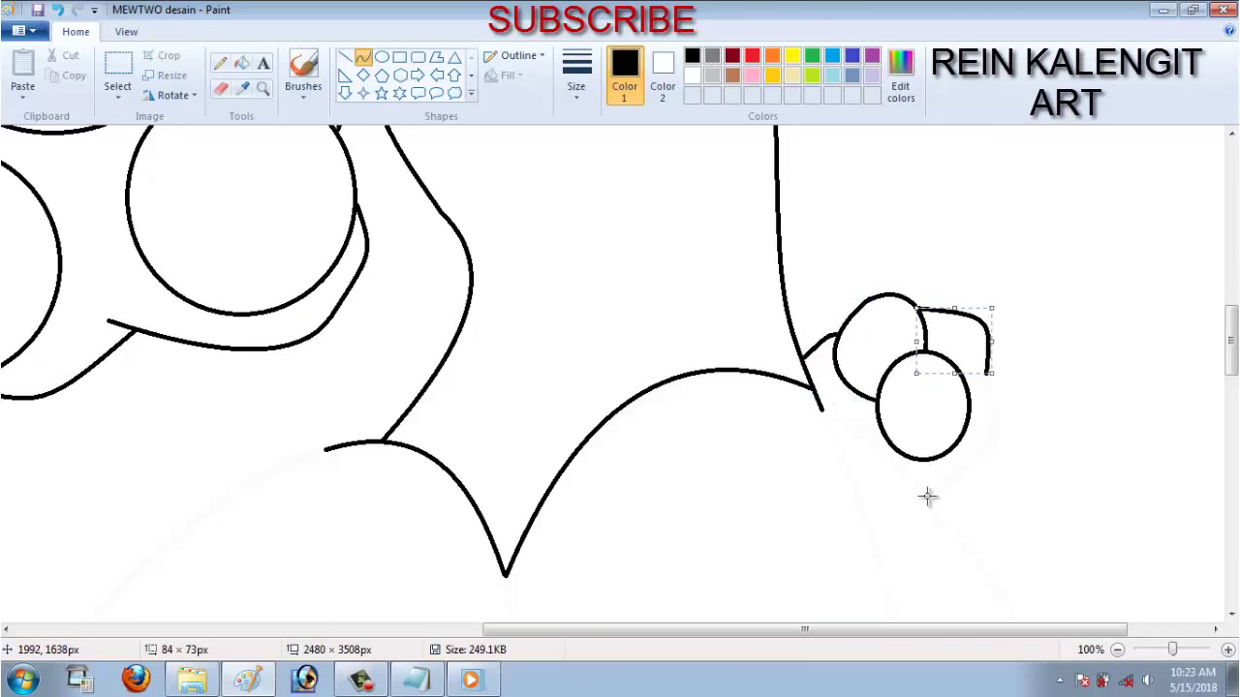
scroll(959, 465, down, 3)
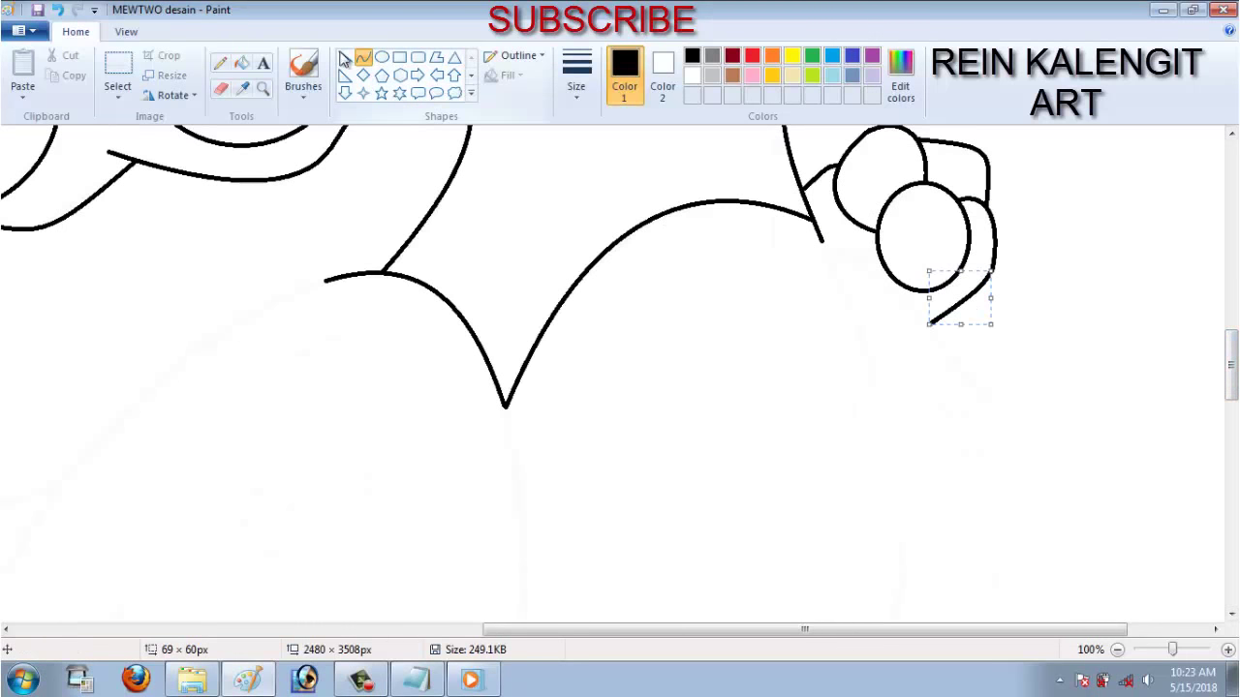
click(867, 264)
drag(823, 237, 1095, 606)
drag(867, 263, 959, 368)
scroll(959, 387, down, 3)
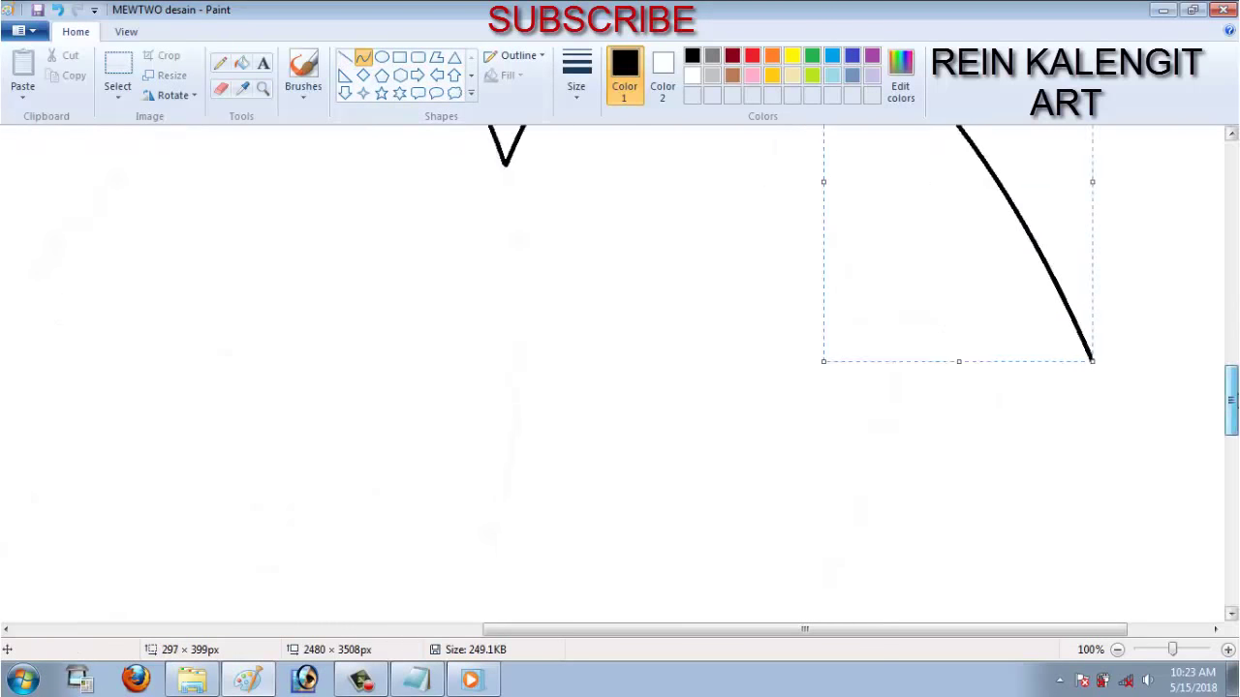
- Draw the left thigh's inner edge down from the crotch notch and the belly's right edge, about 125 × 516 px
scroll(1018, 610, up, 2)
drag(572, 310, 572, 602)
drag(891, 150, 950, 474)
drag(949, 558, 1005, 435)
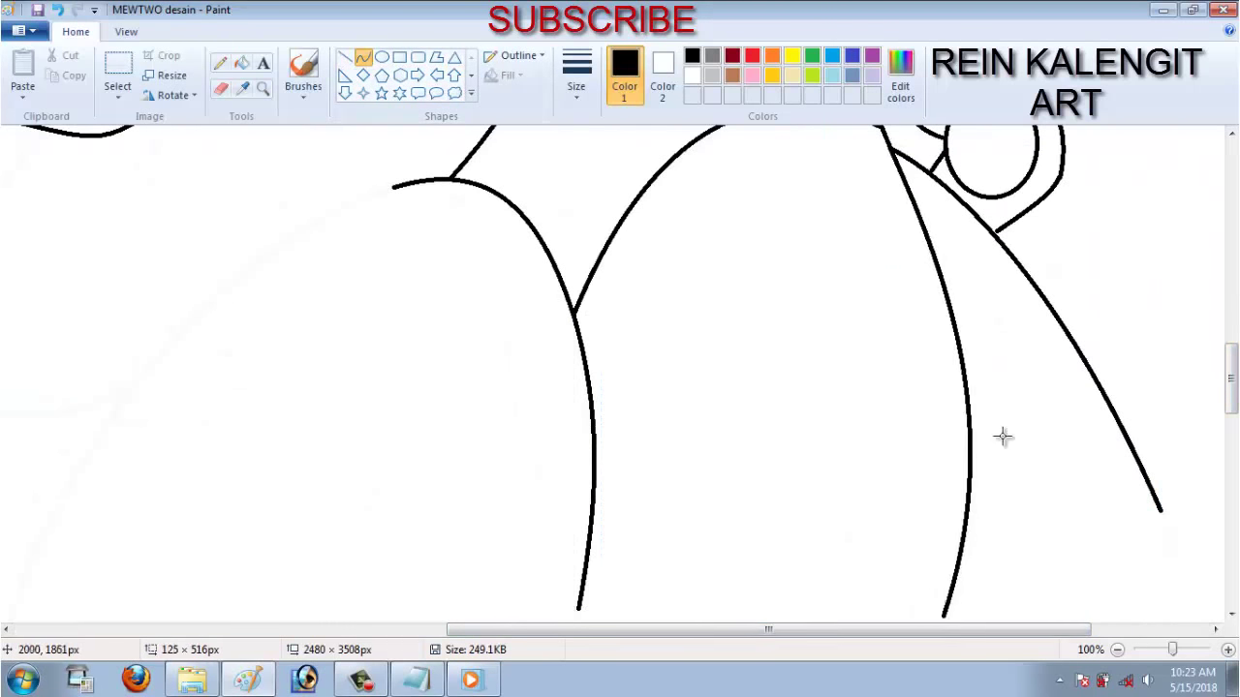
- Draw the left thigh's outer edge with curves sweeping from the waist down toward the knee
scroll(1005, 435, left, 5)
drag(969, 180, 526, 623)
drag(746, 397, 733, 262)
scroll(636, 270, up, 2)
mouse_move(635, 270)
mouse_down()
mouse_move(456, 427)
mouse_move(416, 598)
mouse_up()
- Extend the left leg downward with an inner curve of about 255 × 428 px and a gently bent outer edge
scroll(415, 598, down, 10)
drag(865, 540, 1097, 155)
drag(979, 339, 1007, 387)
drag(1007, 387, 1018, 424)
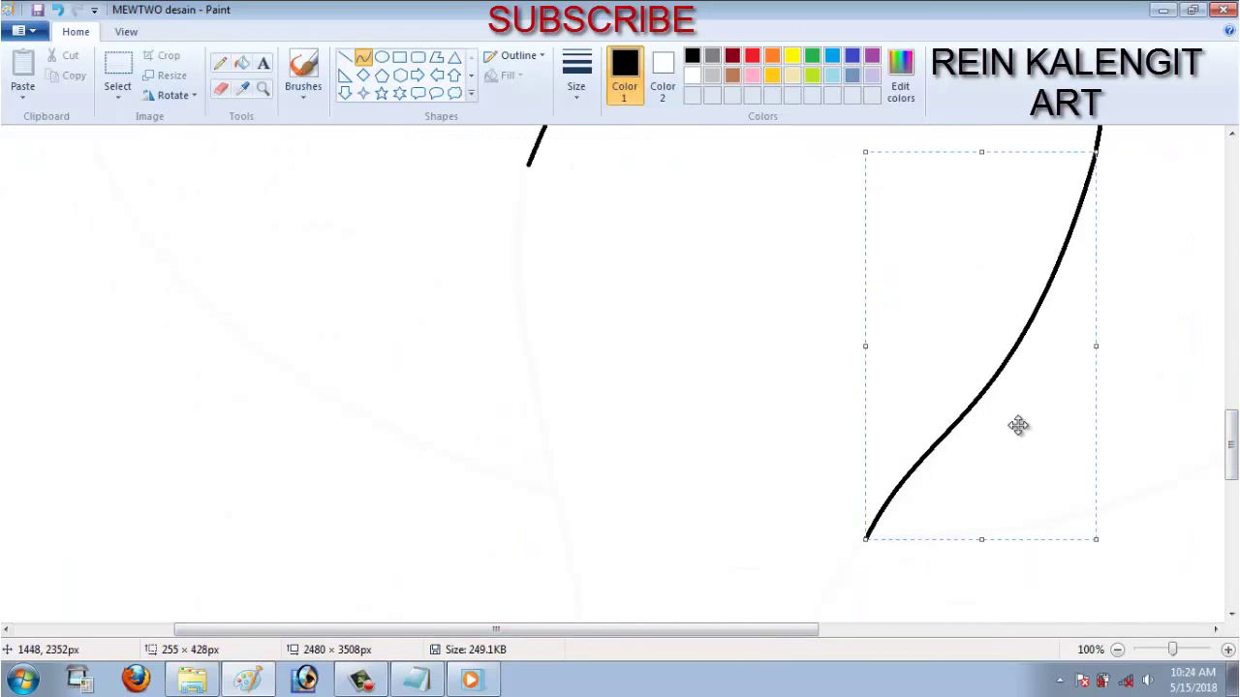
drag(528, 165, 572, 575)
mouse_move(557, 387)
mouse_down()
mouse_move(529, 396)
mouse_move(514, 251)
mouse_up()
- Draw the belly's lower curve from the left leg's inner edge up to the belly's right edge
drag(597, 629, 825, 625)
drag(435, 539, 1029, 163)
mouse_move(821, 365)
mouse_down()
mouse_move(969, 399)
mouse_move(969, 499)
mouse_up()
- Extend the right leg's outer edge downward and curve it inward at the knee
scroll(969, 499, right, 3)
scroll(968, 499, up, 1)
mouse_move(990, 570)
mouse_down()
mouse_move(940, 127)
mouse_move(1000, 252)
mouse_up()
click(999, 252)
scroll(1000, 252, down, 3)
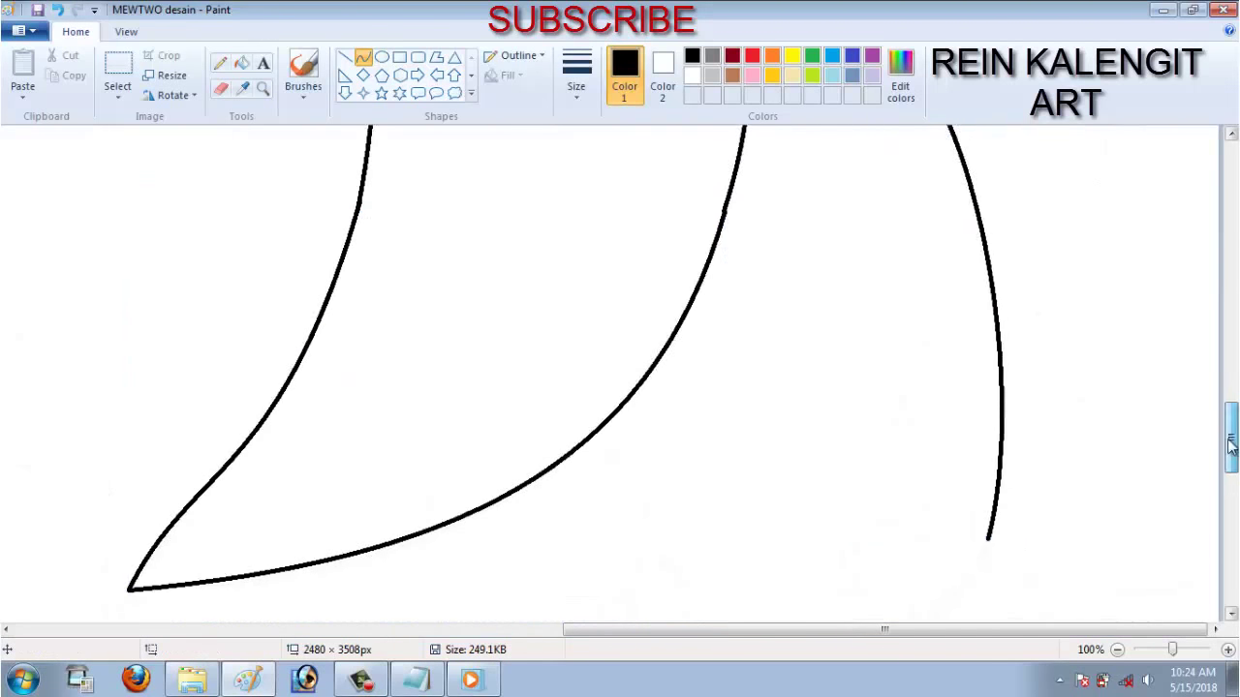
drag(823, 526, 975, 430)
drag(899, 478, 930, 552)
- Draw the right leg's inner knee line with its small bump and close the oval knee joint below, about 87 × 127 px
drag(593, 323, 710, 476)
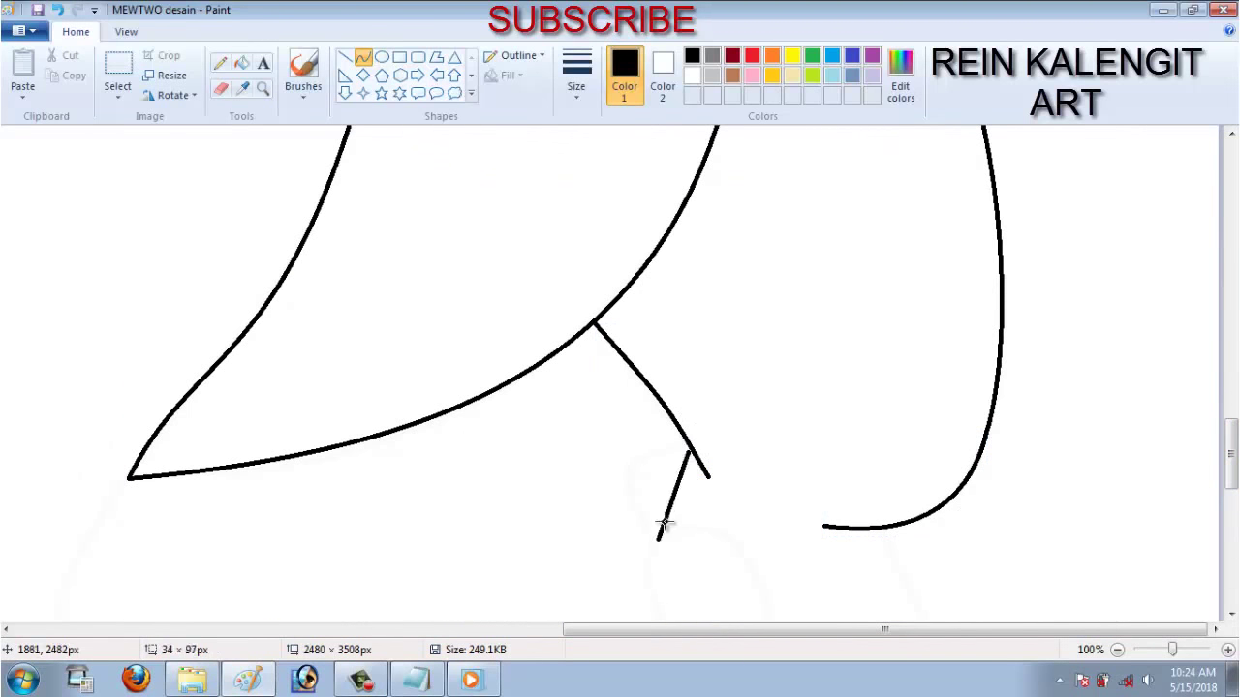
drag(664, 523, 629, 494)
scroll(629, 494, down, 3)
drag(659, 202, 754, 339)
drag(746, 281, 775, 286)
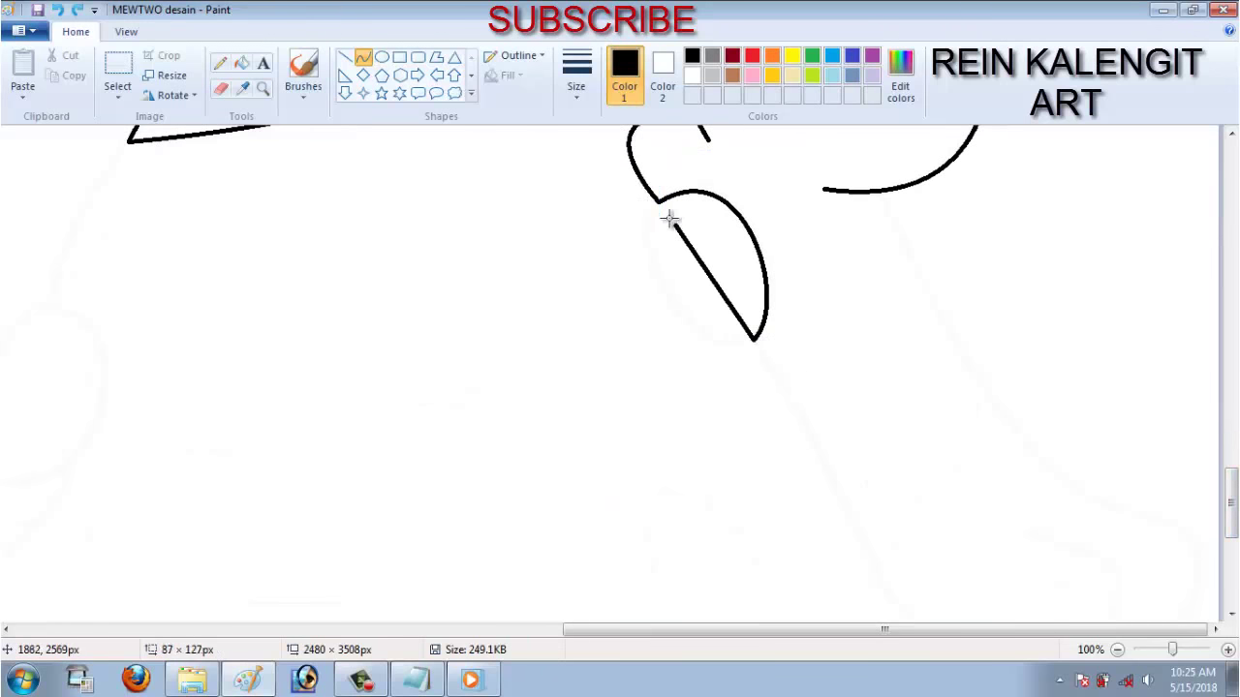
drag(669, 219, 620, 279)
- Draw the right leg's outer shin curve from the knee to the foot, about 266 × 349 px
drag(1122, 508, 880, 194)
drag(1085, 420, 968, 417)
scroll(990, 269, down, 3)
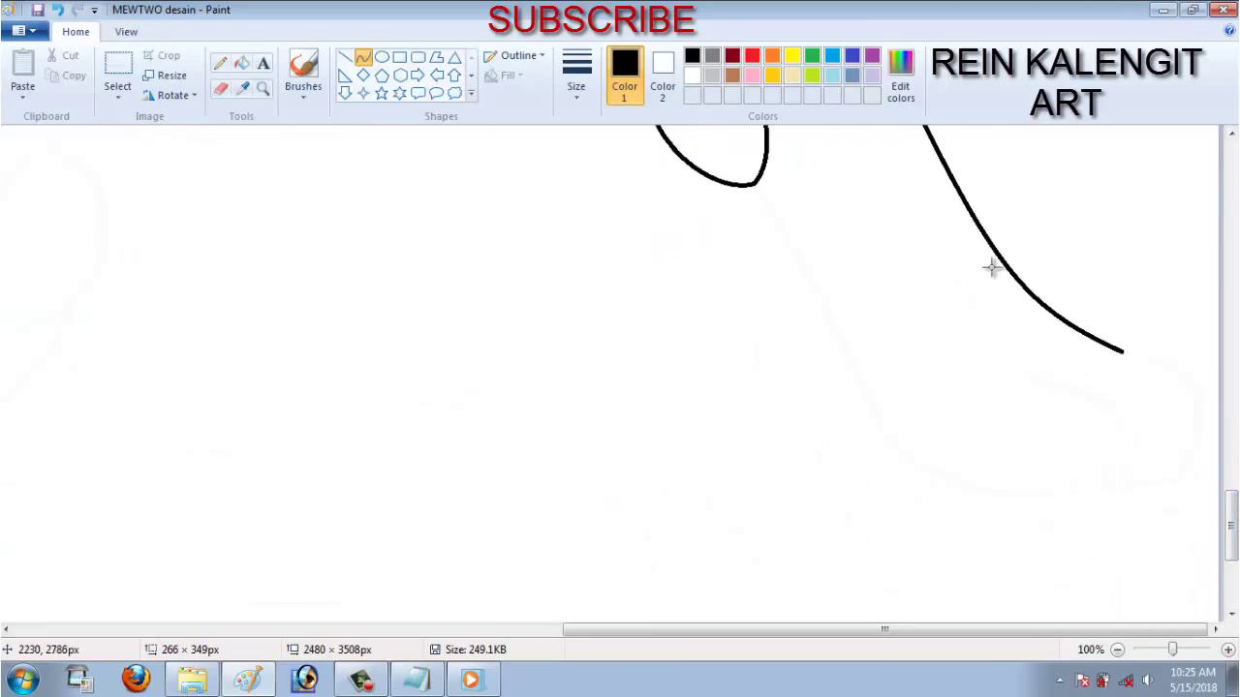
- Draw the right foot's rounded outer toe and the curve dividing it from the next toe
mouse_move(1122, 351)
mouse_down()
mouse_move(1110, 476)
mouse_move(1195, 415)
mouse_move(1199, 431)
mouse_up()
key(ctrl+z)
drag(1199, 431, 1200, 368)
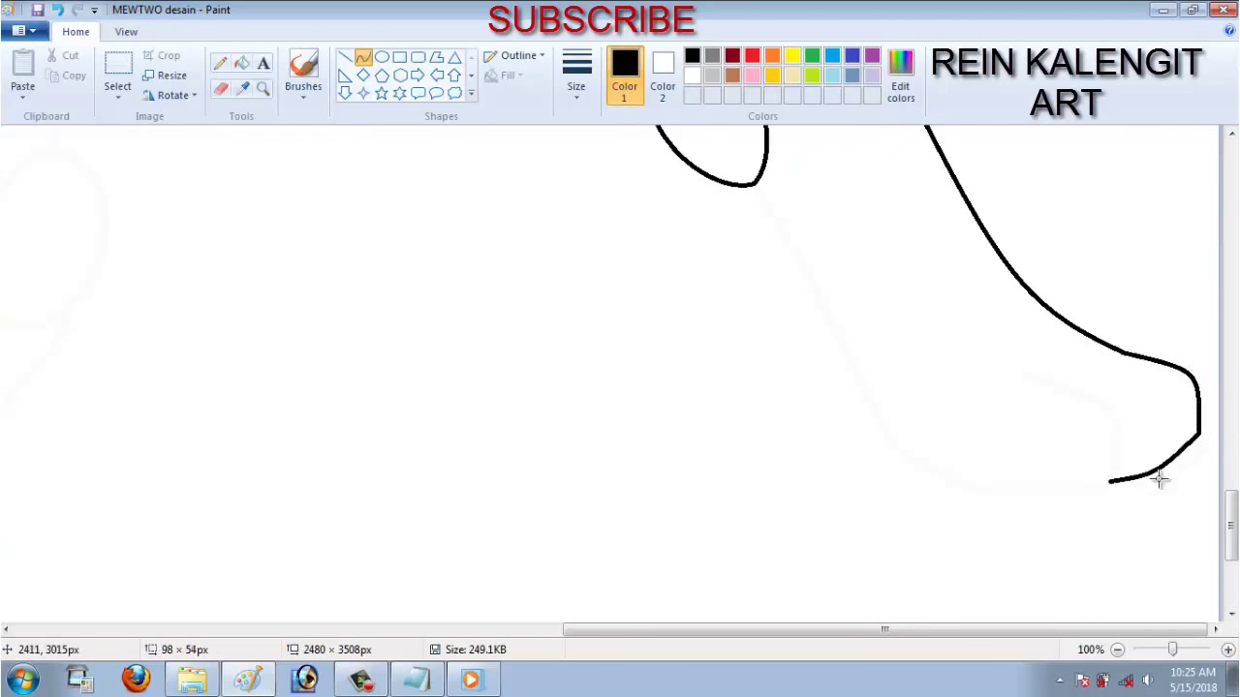
drag(1159, 478, 1163, 488)
drag(1089, 433, 1114, 477)
drag(1095, 426, 1127, 405)
- Draw the right leg's inner shin line from the knee oval and the curved sole up to the toe divider
mouse_move(755, 186)
mouse_down()
mouse_move(955, 387)
mouse_move(885, 437)
mouse_up()
drag(833, 310, 845, 308)
drag(886, 437, 1095, 476)
drag(988, 484, 978, 515)
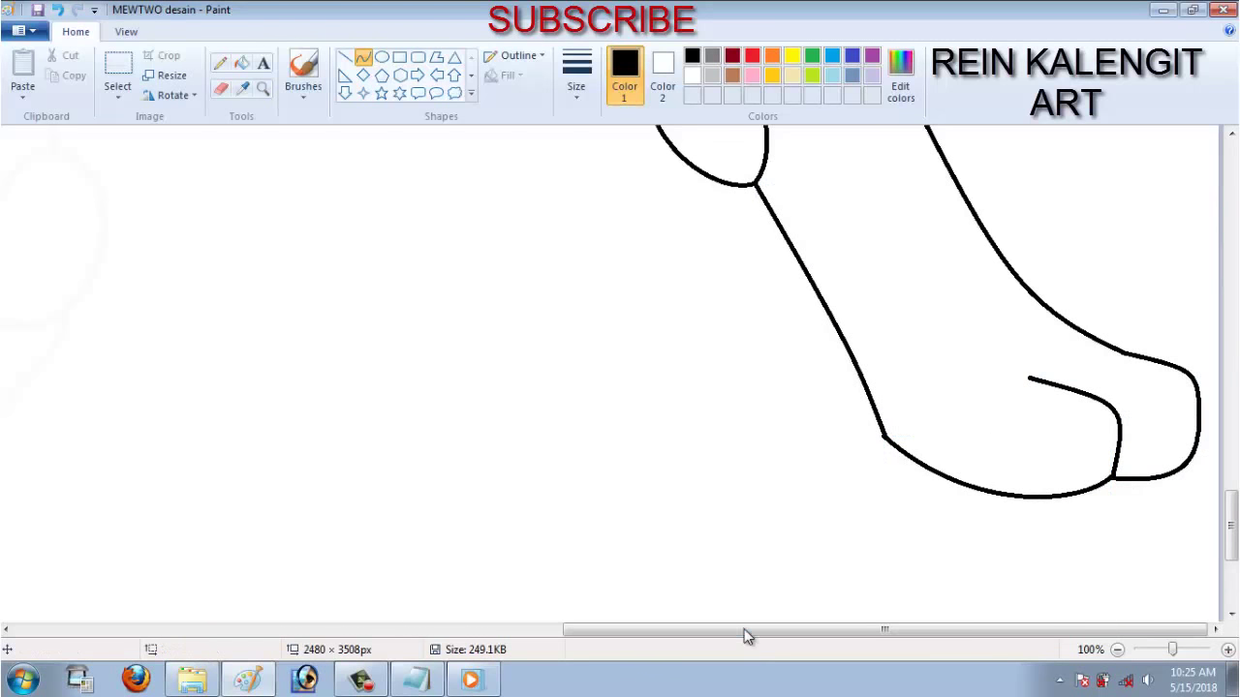
- Continue the left leg's inner edge to the knee and outline the oval knee joint with curves
drag(742, 629, 388, 629)
scroll(825, 413, up, 3)
drag(796, 234, 724, 400)
drag(730, 352, 711, 501)
mouse_move(726, 400)
mouse_down()
mouse_move(648, 565)
mouse_move(640, 407)
mouse_move(772, 494)
mouse_up()
drag(773, 494, 790, 431)
drag(722, 578, 762, 548)
scroll(766, 138, down, 5)
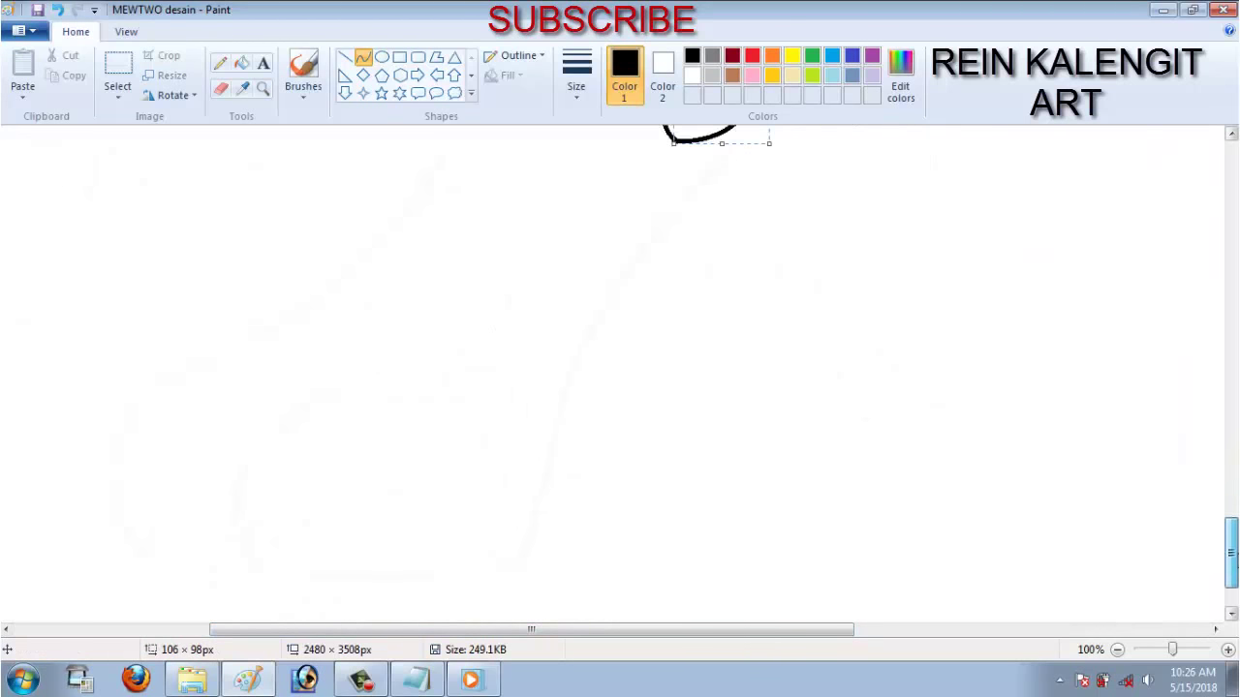
- Draw the left calf below the knee oval and curve its heel into the sole, about 137 × 263 px
drag(738, 160, 587, 366)
drag(720, 207, 747, 210)
drag(462, 603, 587, 364)
drag(536, 603, 529, 569)
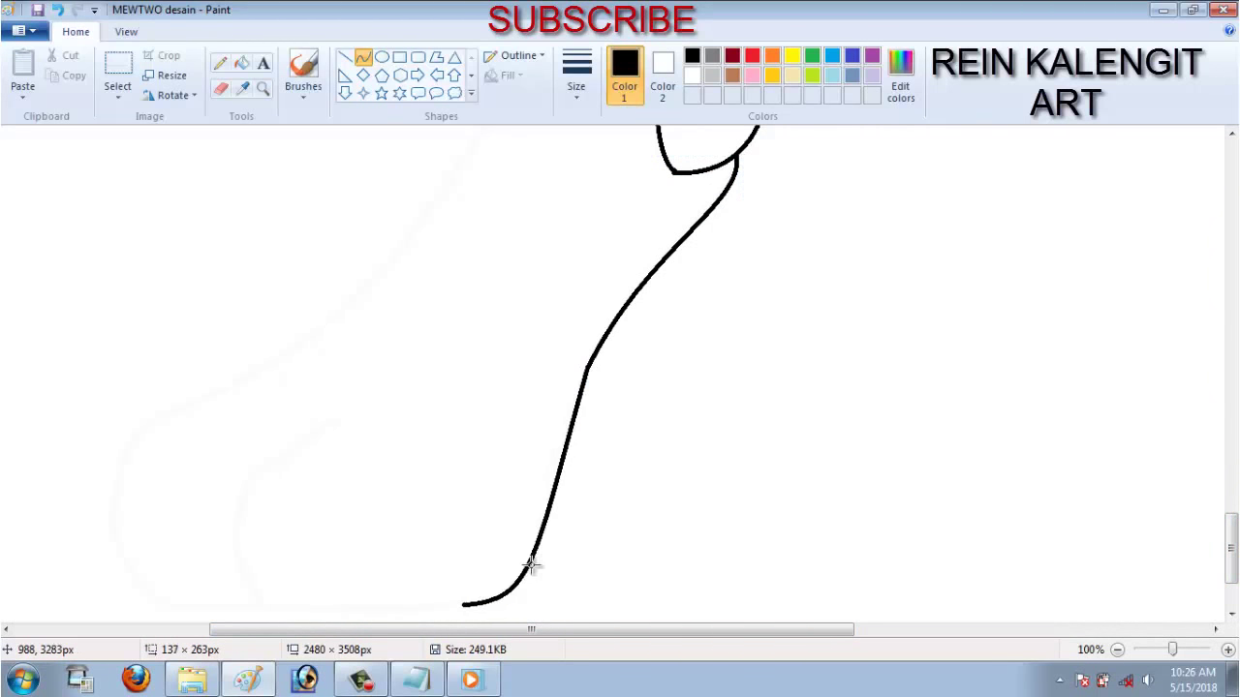
- Draw the left foot's nearly flat sole from the heel to the front toe
drag(437, 578, 437, 581)
drag(508, 601, 143, 587)
drag(143, 587, 164, 609)
drag(265, 604, 336, 410)
drag(304, 462, 277, 492)
key(ctrl+z)
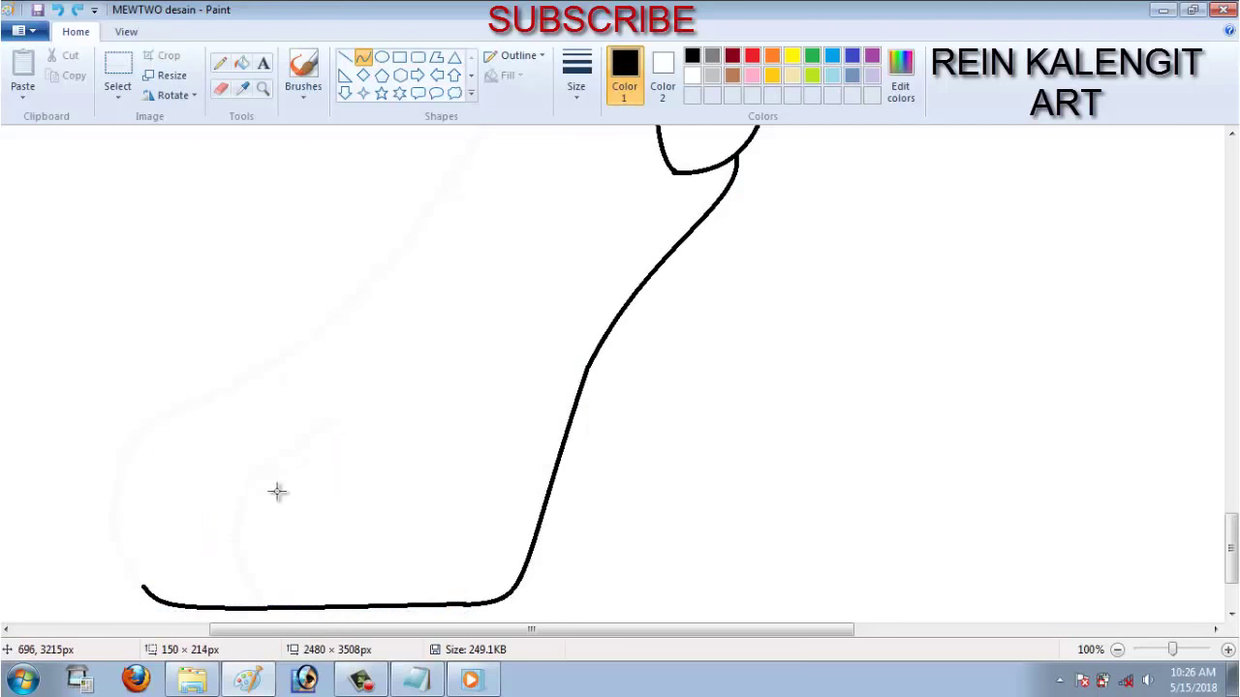
- Draw the left foot's rounded front edge, the toe divider and the curve along the top of the foot
drag(141, 436, 140, 584)
drag(140, 523, 112, 539)
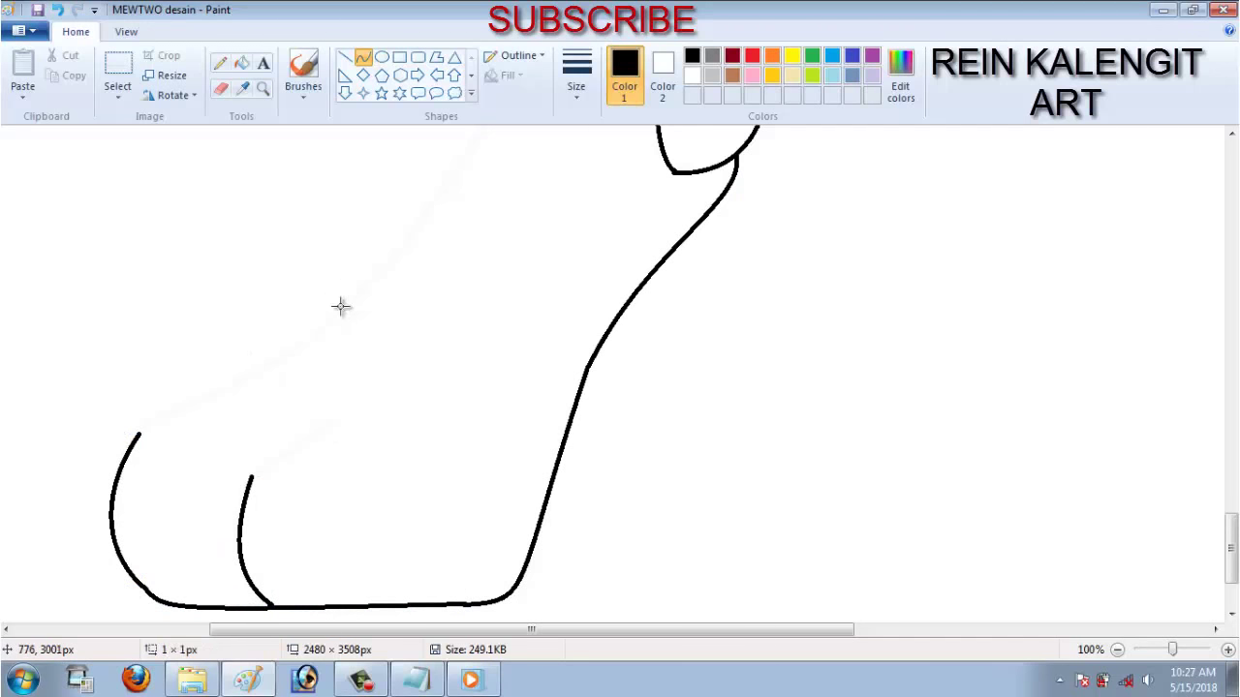
drag(341, 307, 142, 431)
drag(243, 369, 257, 383)
- Join the left foot to the thigh with a lower shin curve and an upper shin curve of about 55 × 303 px
scroll(334, 417, up, 3)
drag(481, 412, 339, 582)
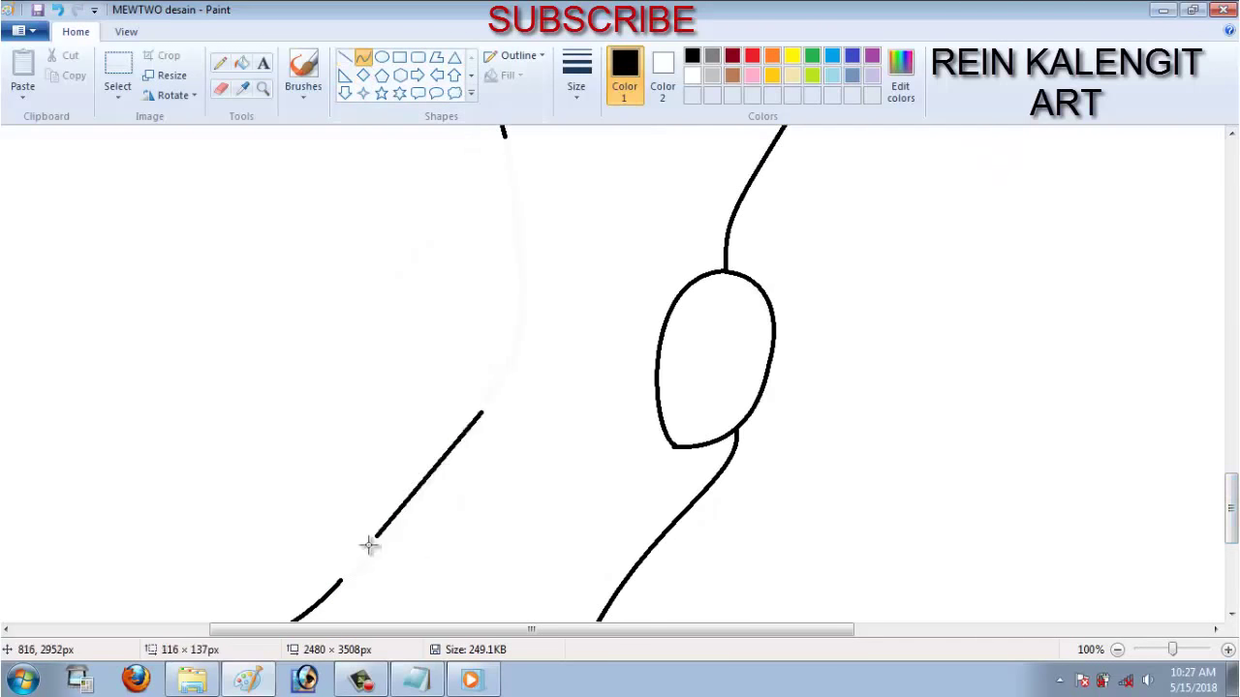
click(346, 510)
drag(520, 163, 526, 410)
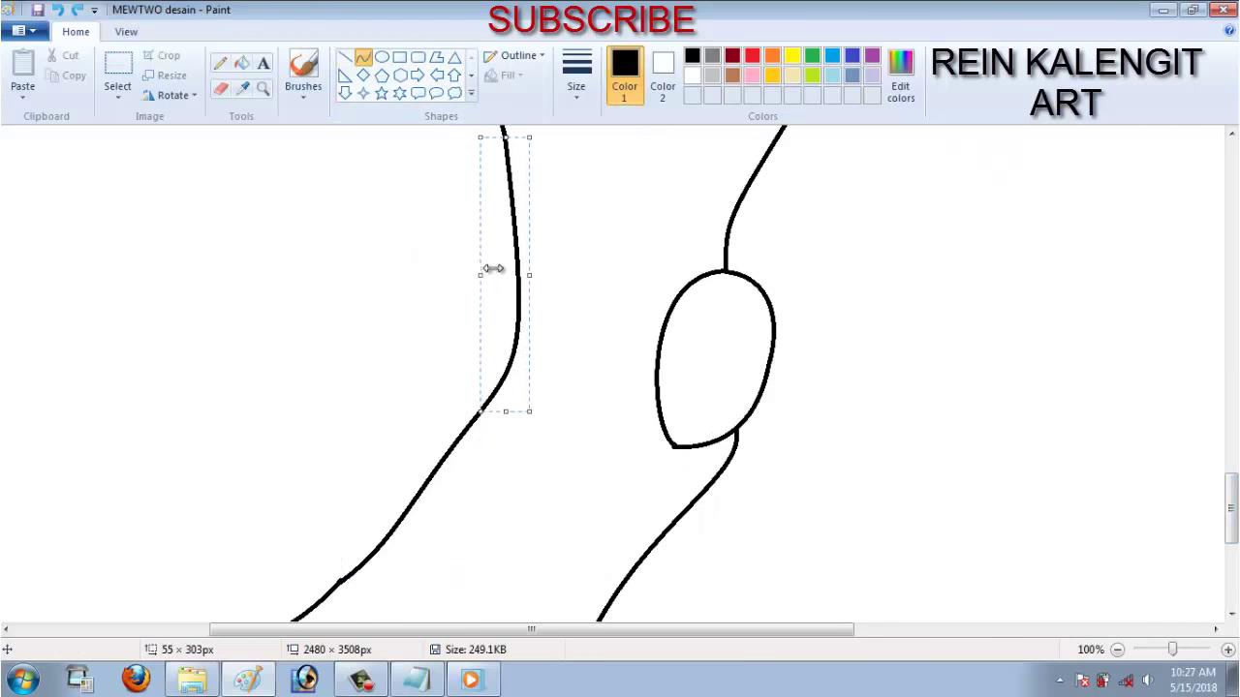
- Draw the tail's lower curve sweeping out from behind the left leg, about 623 × 645 px
scroll(1101, 598, up, 3)
scroll(1030, 439, down, 1)
drag(431, 634, 188, 299)
drag(194, 406, 152, 442)
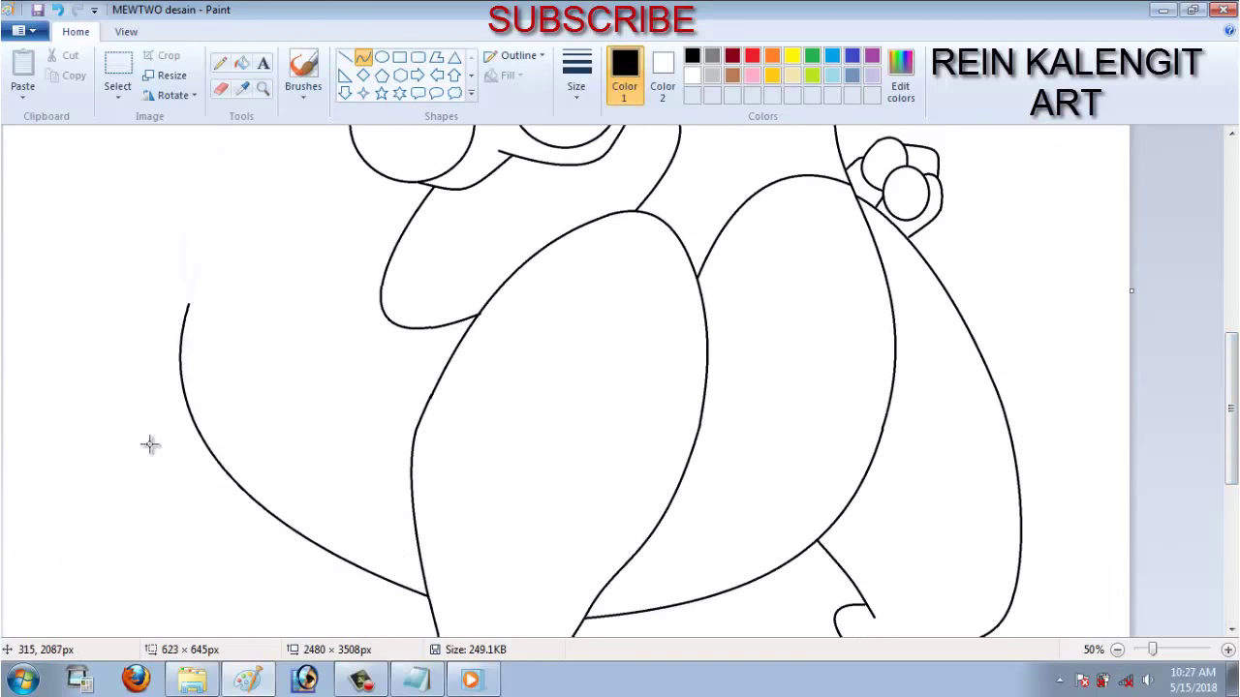
- Continue the tail's outer curve upward to the raised hand's lower fingertip
scroll(291, 387, up, 2)
drag(354, 288, 187, 494)
drag(252, 387, 273, 332)
- Draw the tail's inner edge arching from the largest round fingertip down toward the tail tip
scroll(272, 333, up, 3)
drag(433, 386, 267, 304)
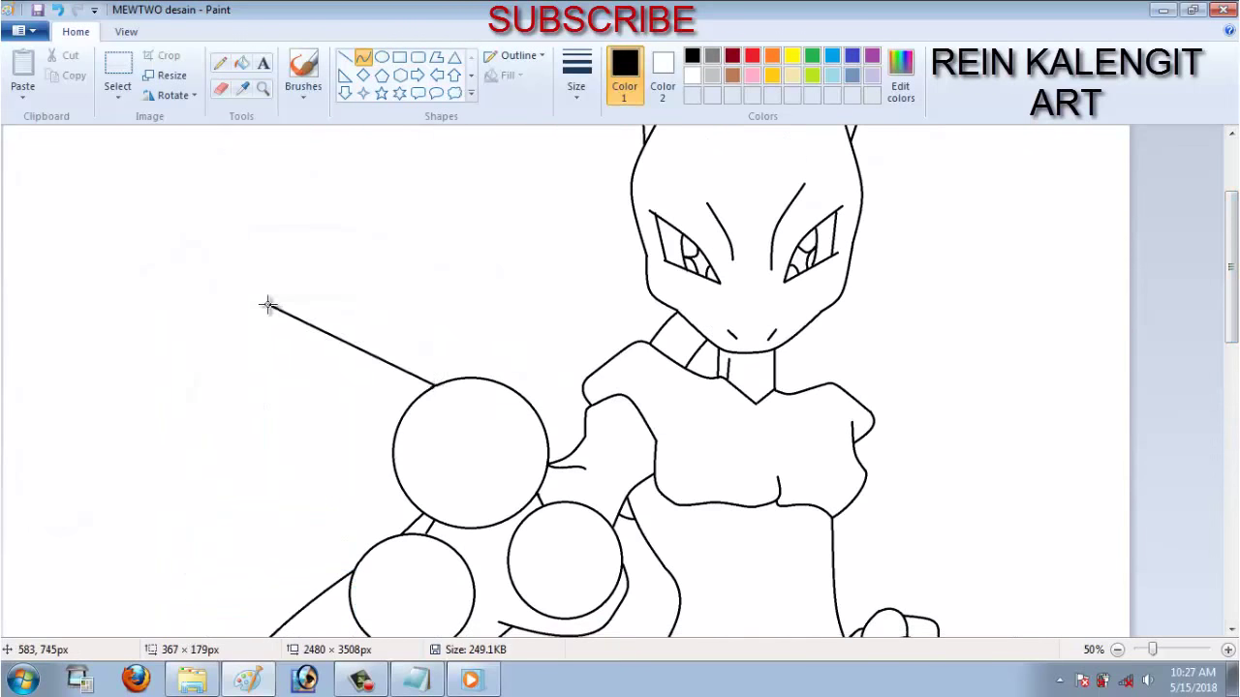
drag(349, 345, 360, 291)
drag(166, 434, 265, 304)
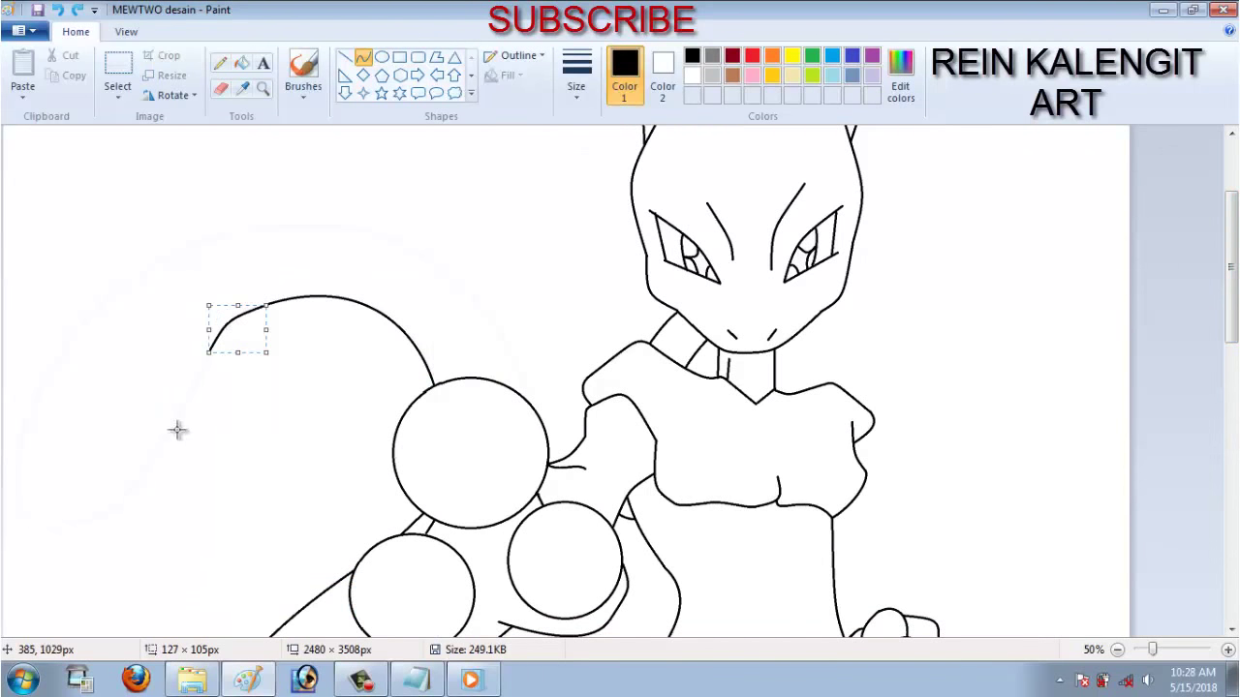
drag(177, 430, 139, 465)
- Draw the tail's outer edge from the tip over the arch to the largest round fingertip
mouse_move(23, 429)
mouse_down()
mouse_move(91, 498)
mouse_move(42, 553)
mouse_move(141, 290)
mouse_move(116, 248)
mouse_up()
drag(532, 401, 187, 250)
drag(319, 290, 318, 238)
drag(369, 397, 369, 187)
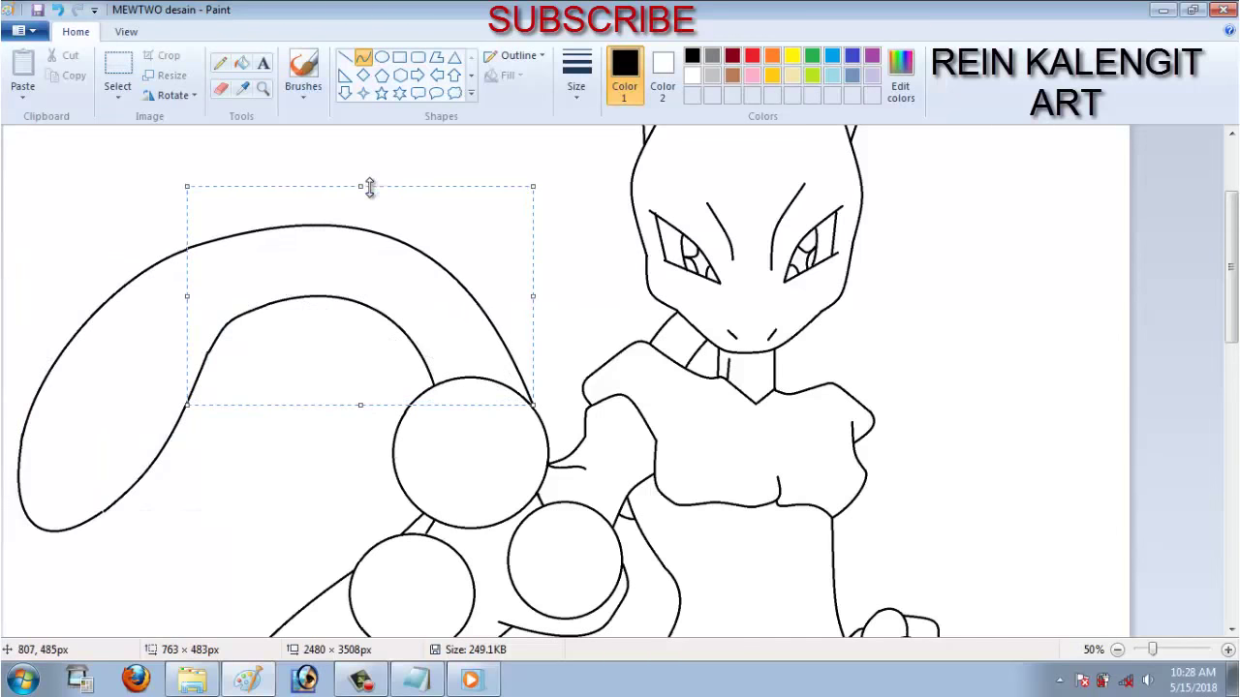
scroll(1095, 441, down, 2)
click(361, 680)
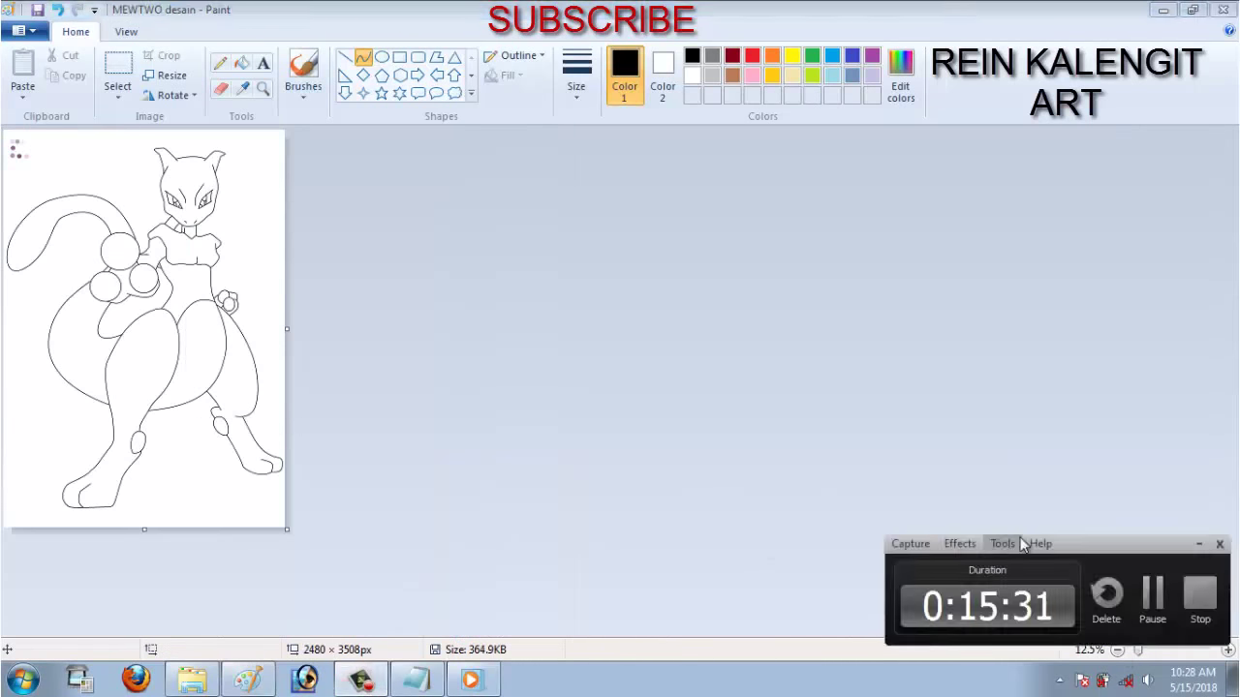
- Color the inner parts of both eyes black and purple, sampling the purple from the palette dots
click(262, 88)
click(145, 175)
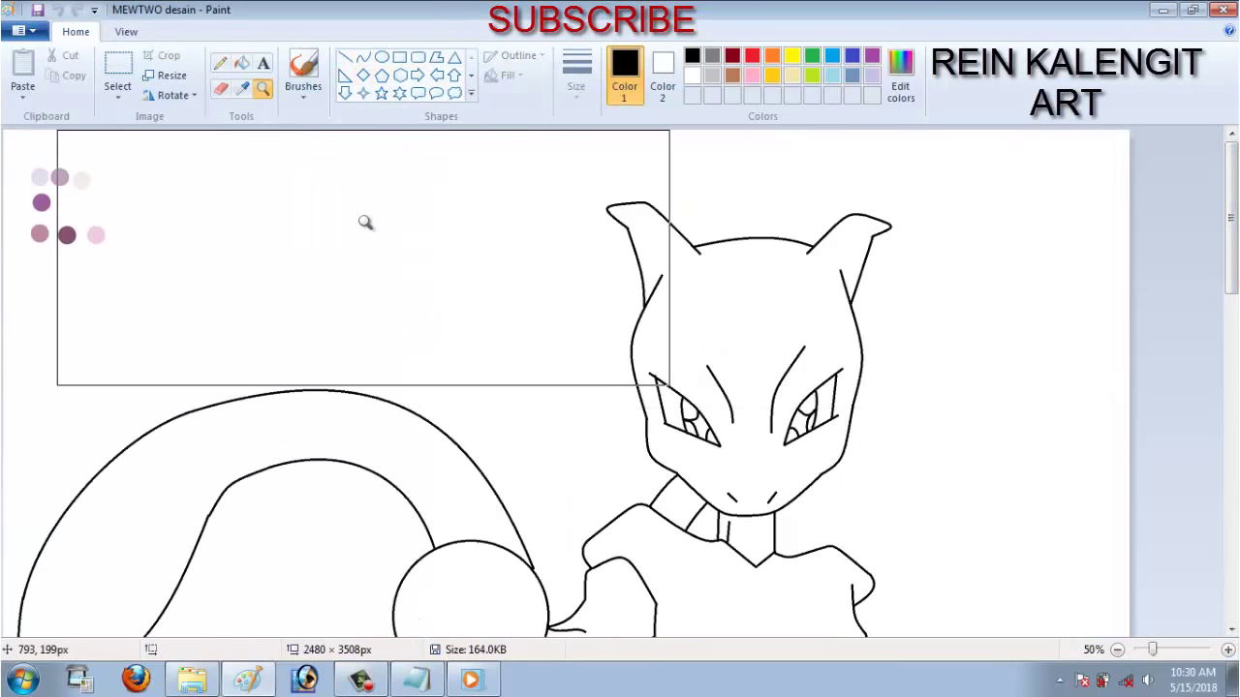
click(241, 63)
click(243, 89)
click(41, 203)
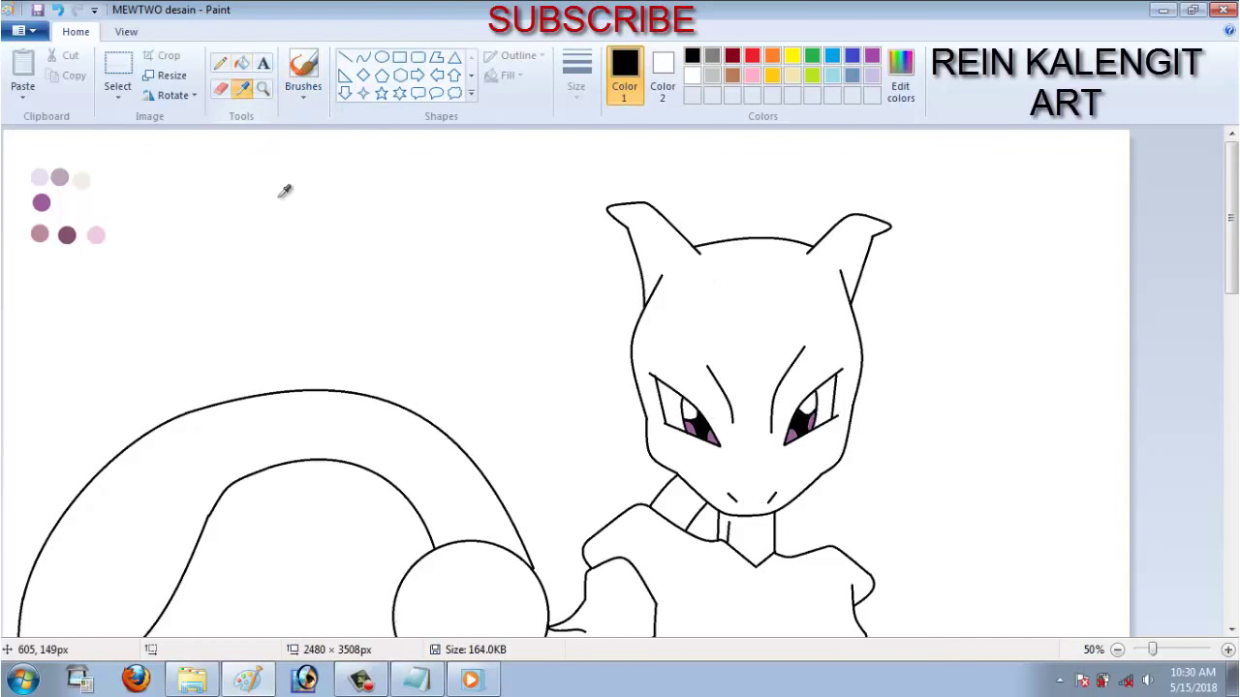
- Sample the light lavender palette dot and fill the head, ears, torso, raised arm and round fingertips with it
click(38, 176)
click(716, 271)
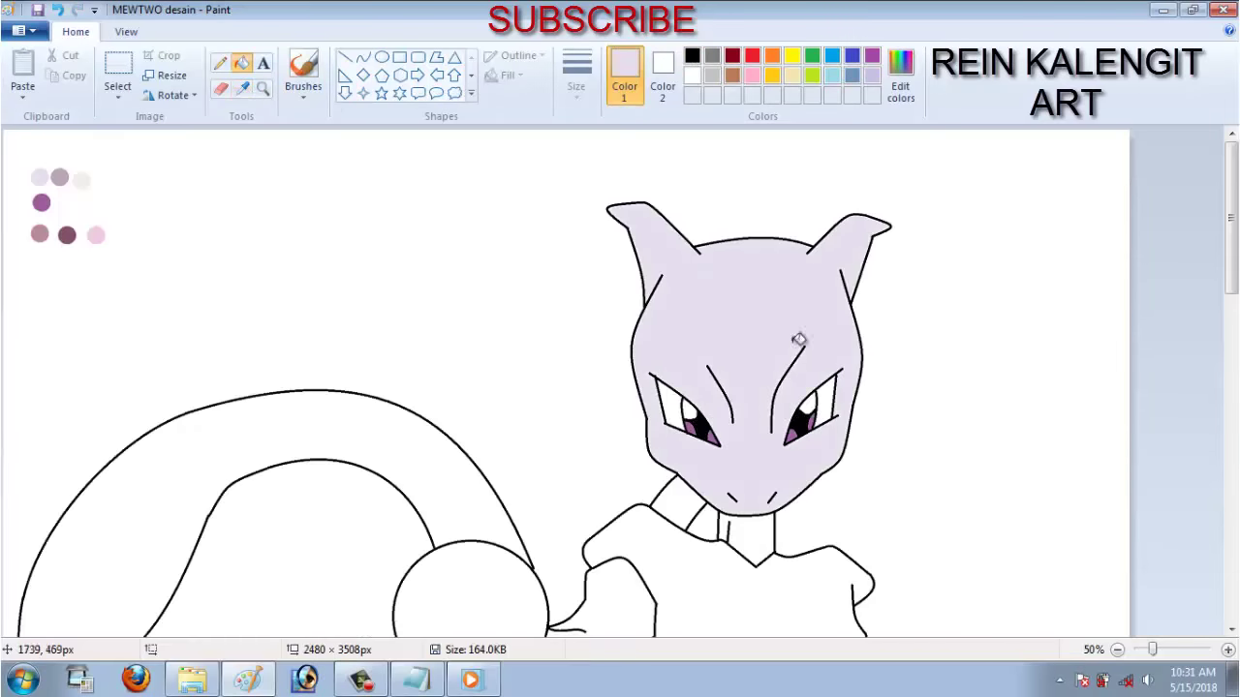
scroll(723, 268, down, 3)
click(746, 549)
click(608, 445)
click(426, 554)
click(470, 427)
click(678, 312)
scroll(1062, 526, down, 5)
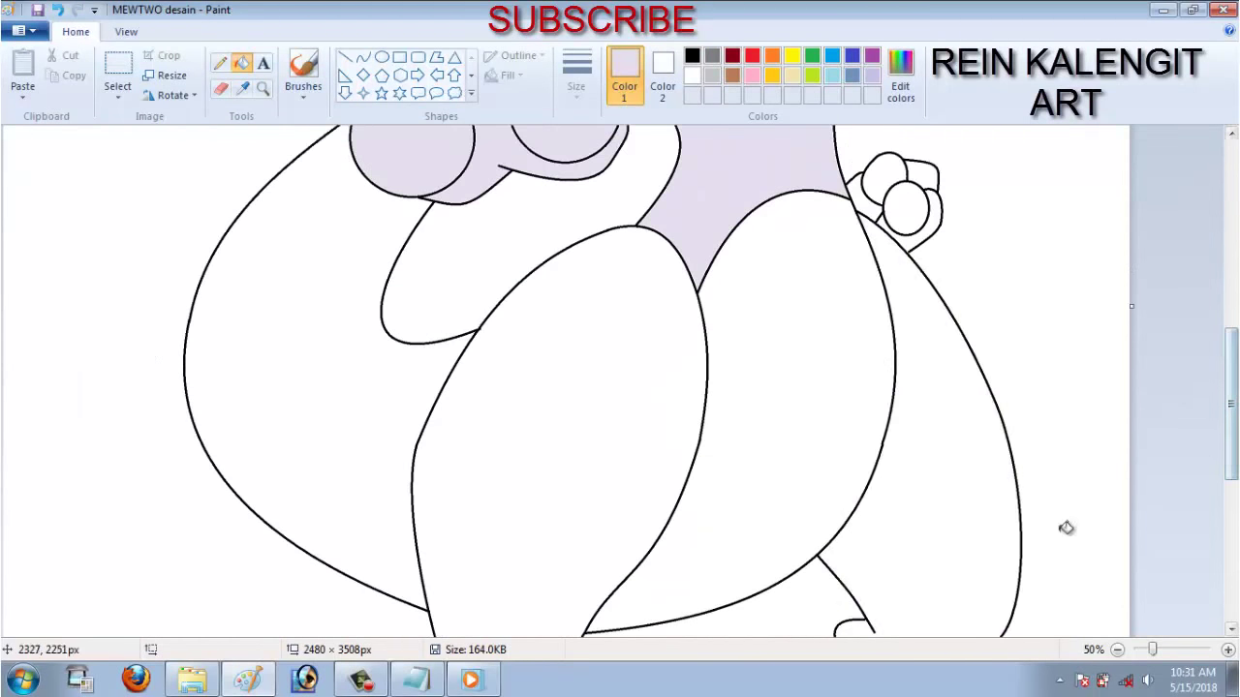
- Fill the legs and the small fist beside the hip with the light lavender
click(543, 436)
scroll(542, 436, down, 5)
click(542, 298)
scroll(888, 387, up, 5)
click(888, 389)
scroll(836, 269, up, 10)
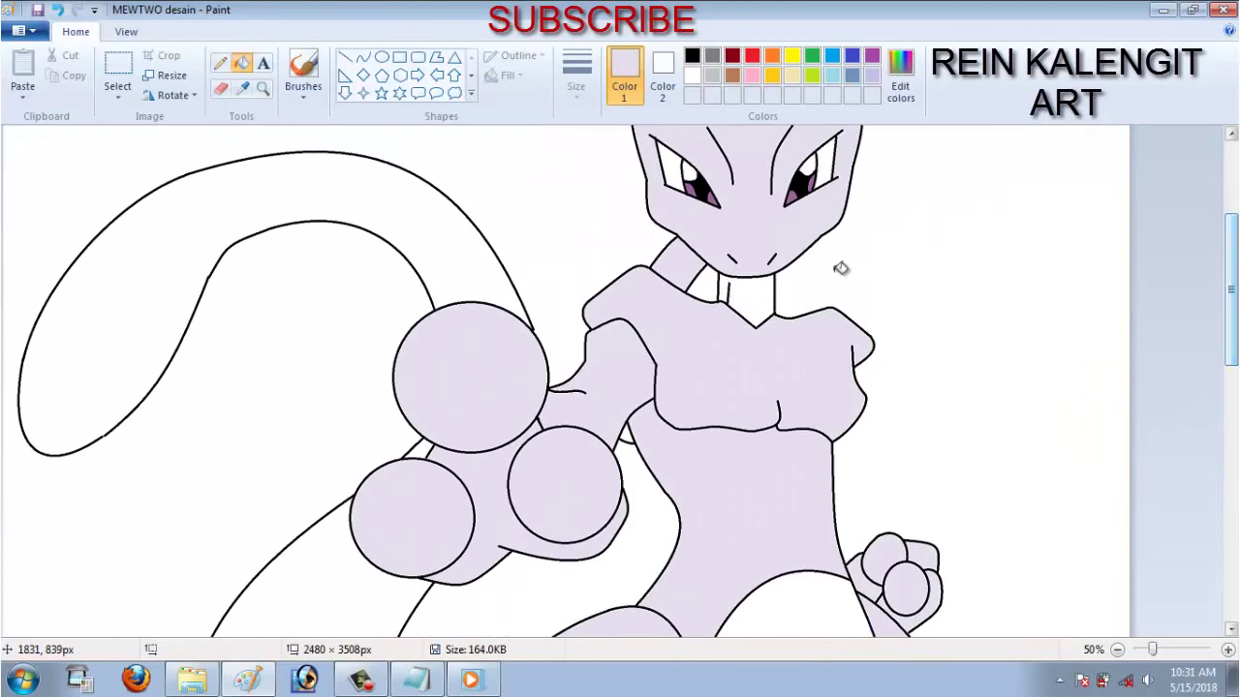
- Sample the mauve palette dot and draw a curved shadow boundary inside each ear
click(250, 87)
click(59, 176)
click(262, 88)
click(706, 258)
click(363, 56)
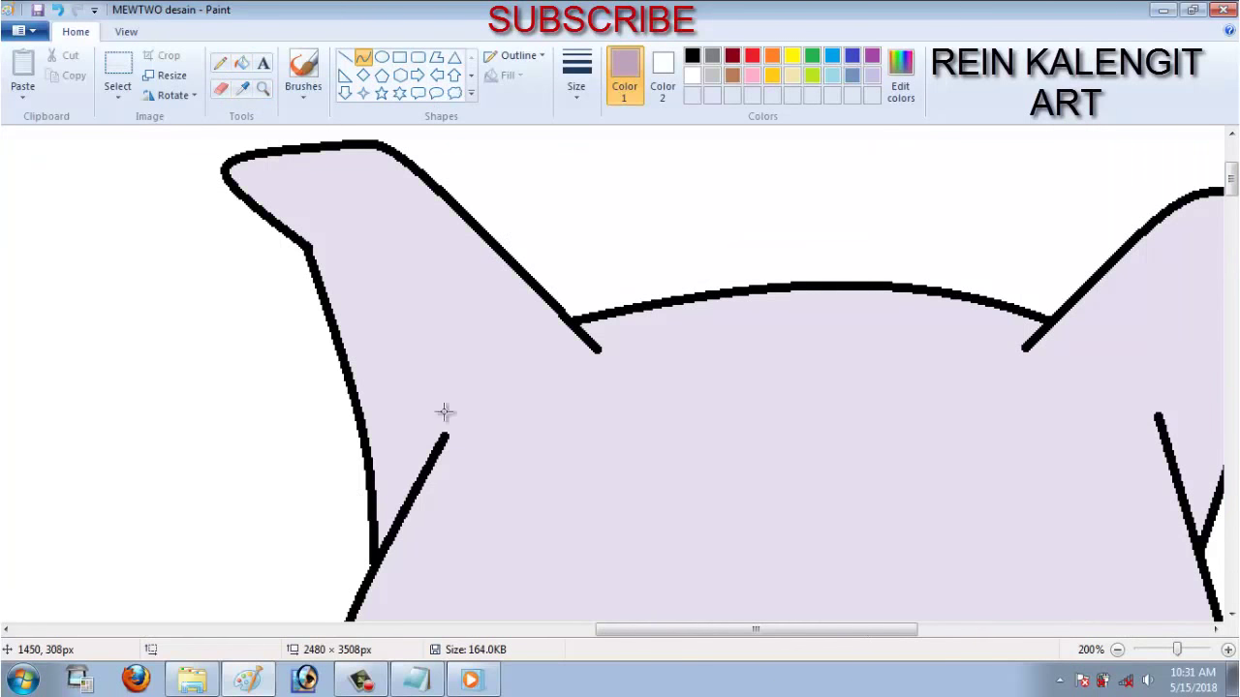
drag(443, 434, 284, 226)
drag(334, 237, 356, 249)
drag(701, 638, 845, 637)
drag(575, 414, 726, 255)
drag(669, 319, 673, 258)
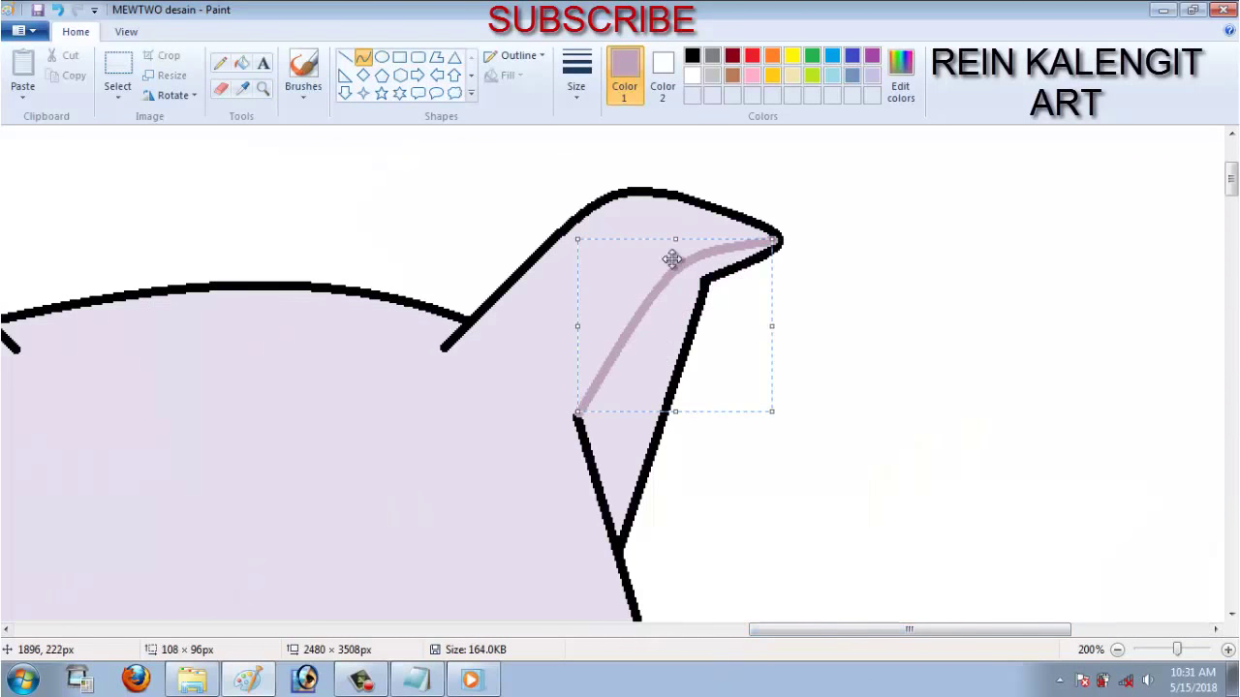
drag(844, 637, 701, 637)
- Draw mauve shadow curves across the brow between the eyes and one joining the inner eye corners below
scroll(847, 638, down, 5)
drag(847, 638, 861, 637)
mouse_move(921, 438)
mouse_down()
mouse_move(822, 450)
mouse_move(833, 484)
mouse_up()
drag(661, 426, 824, 446)
drag(738, 442, 741, 498)
drag(491, 404, 651, 423)
mouse_move(581, 417)
mouse_down()
mouse_move(633, 490)
mouse_move(651, 412)
mouse_up()
scroll(630, 407, down, 5)
mouse_move(877, 341)
mouse_down()
mouse_move(756, 358)
mouse_move(618, 344)
mouse_up()
drag(667, 350, 664, 380)
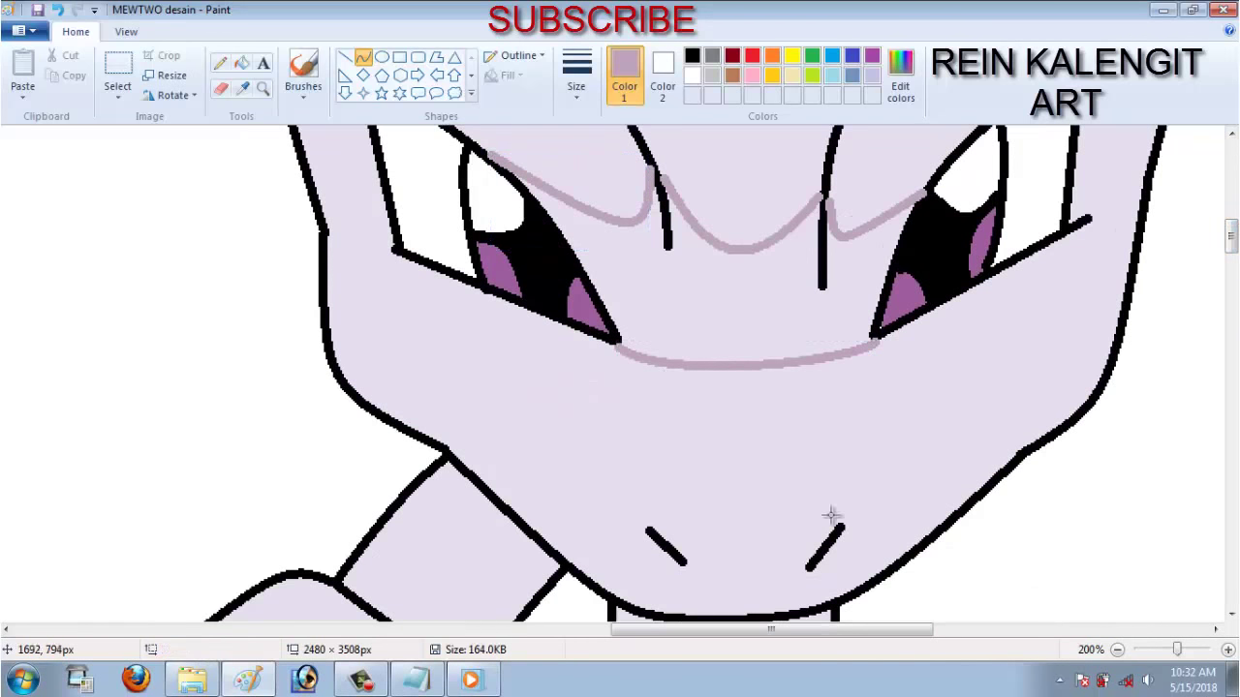
drag(746, 531, 445, 448)
drag(581, 452, 534, 410)
key(Escape)
- Draw a wavy mauve shadow boundary across the muzzle from one jaw edge over the nostrils to the other
drag(446, 448, 651, 523)
drag(581, 485, 568, 511)
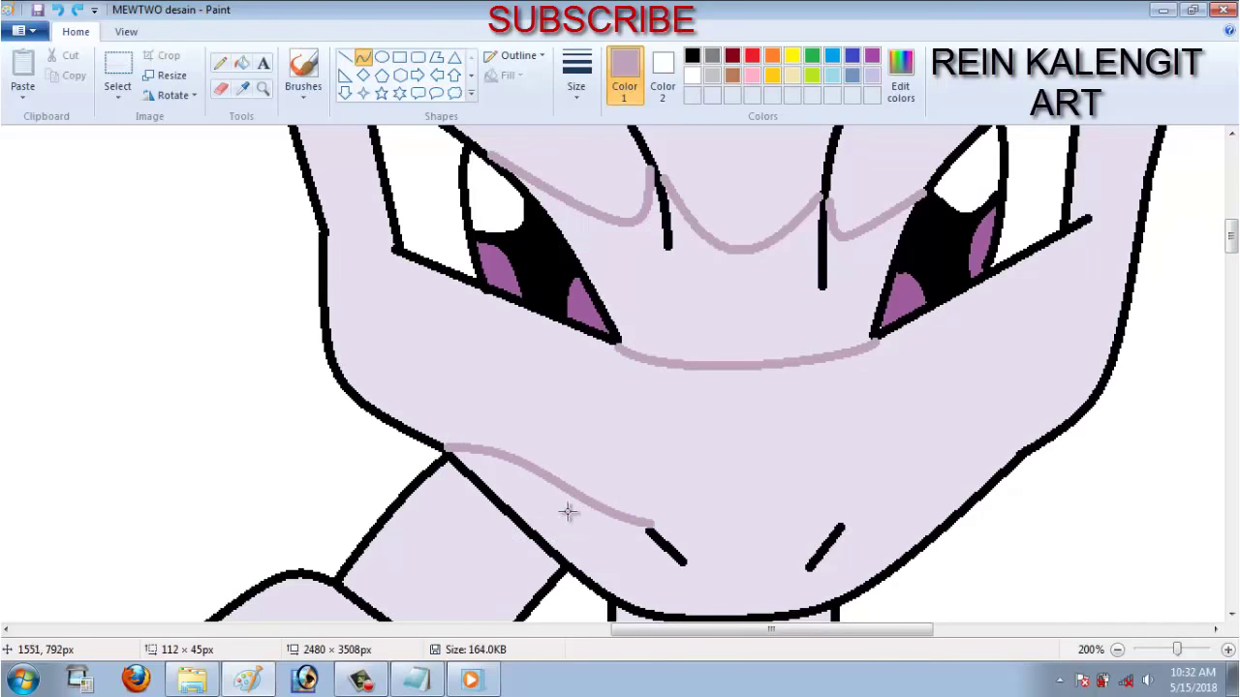
click(651, 523)
drag(650, 523, 838, 528)
drag(746, 528, 714, 534)
click(835, 524)
drag(835, 524, 1080, 400)
drag(959, 463, 930, 485)
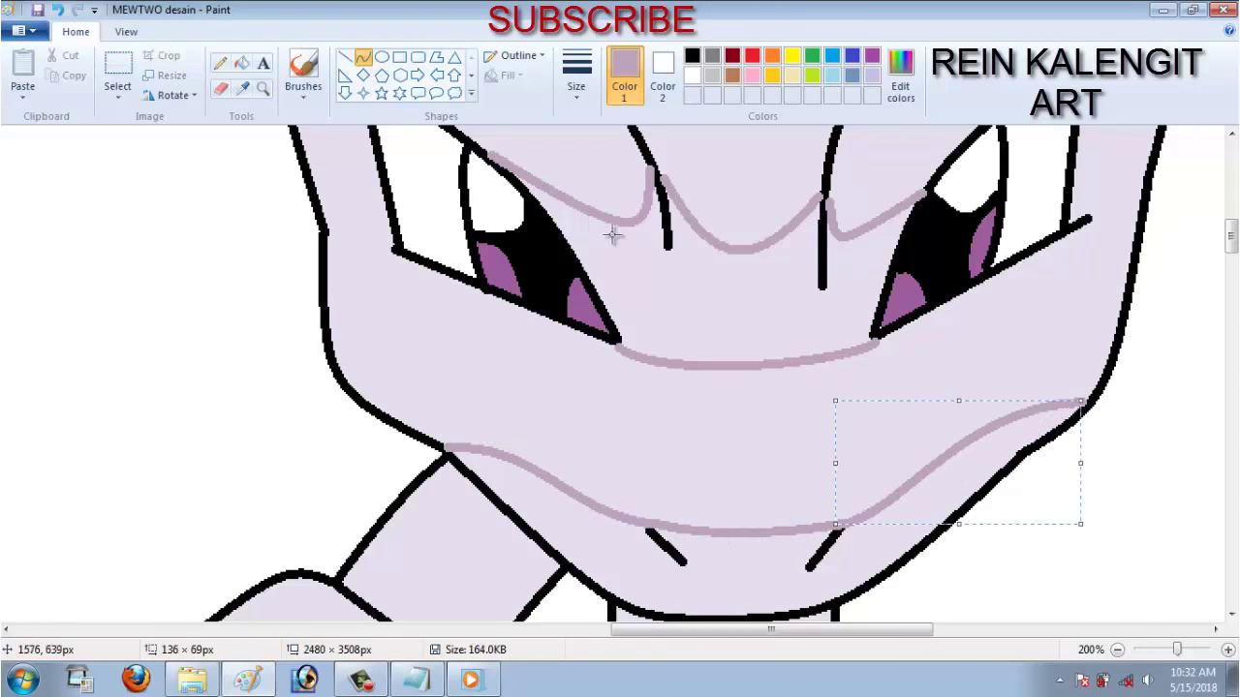
- Fill the shadow areas between the eyes, on the lower muzzle and in both ears with mauve
click(242, 63)
click(737, 291)
click(736, 465)
scroll(620, 368, up, 10)
click(340, 335)
click(1162, 368)
scroll(340, 335, down, 2)
- Fill the neck with mauve and retouch the face's dark outlines with a black brush
click(263, 87)
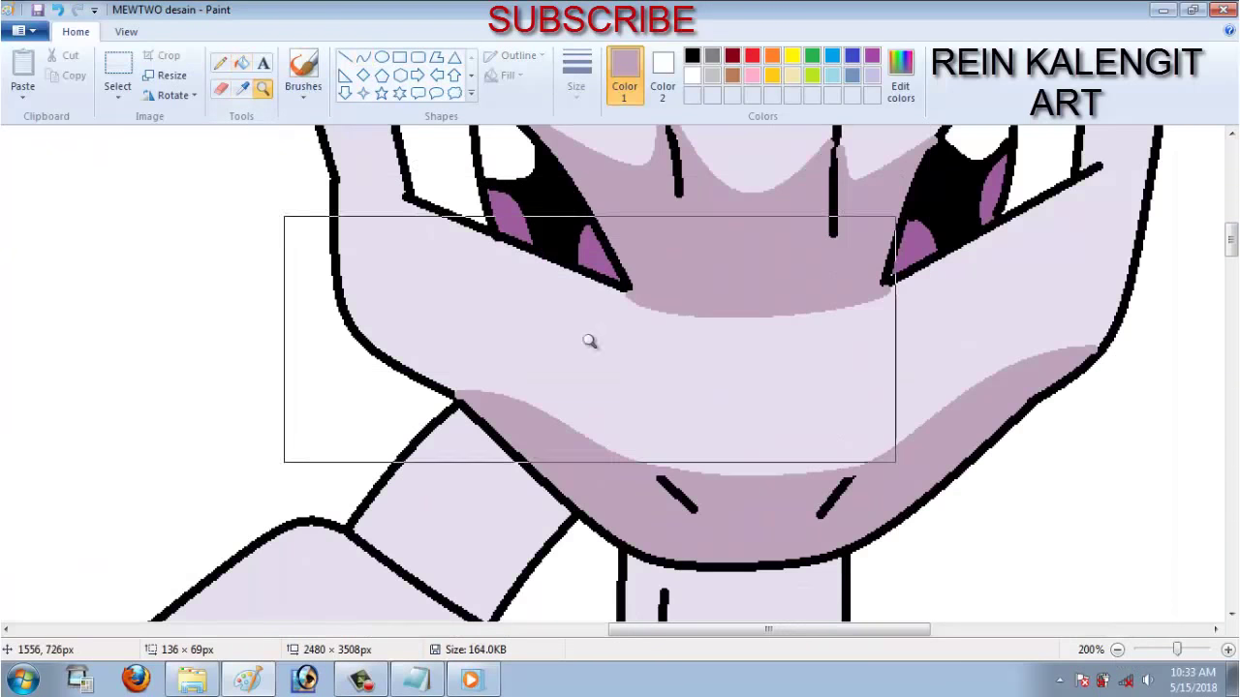
click(303, 73)
click(589, 92)
click(591, 165)
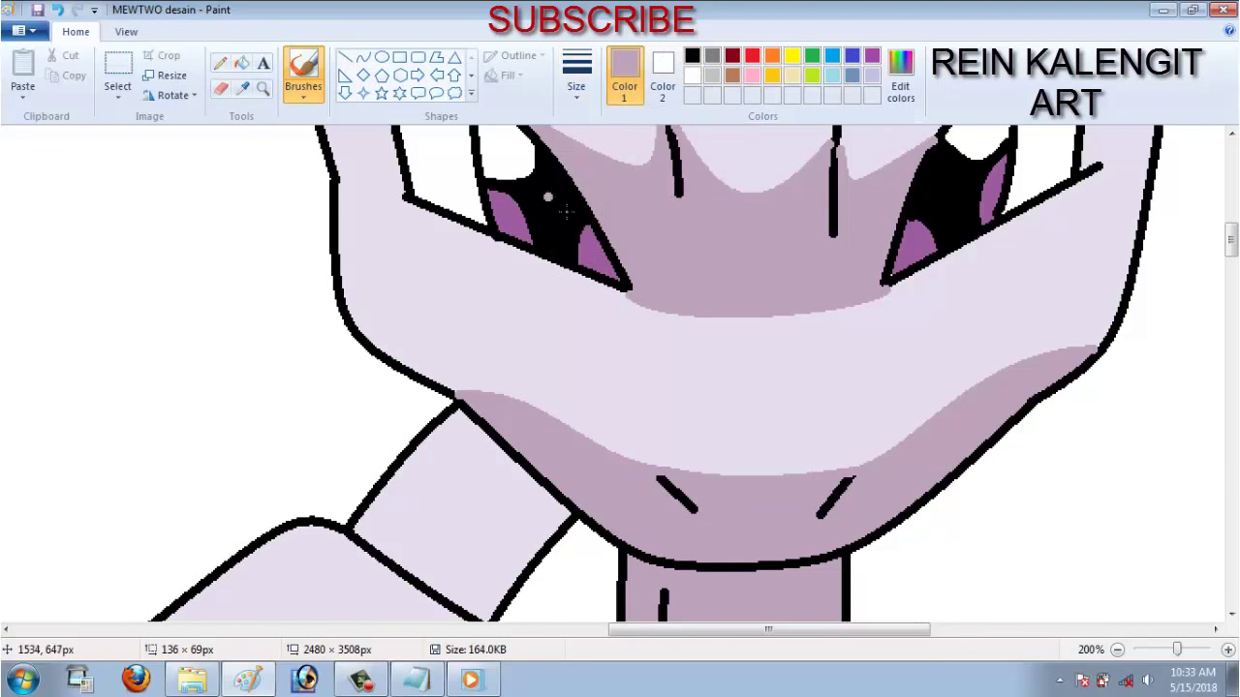
click(691, 55)
click(576, 72)
click(590, 164)
scroll(1090, 348, down, 1)
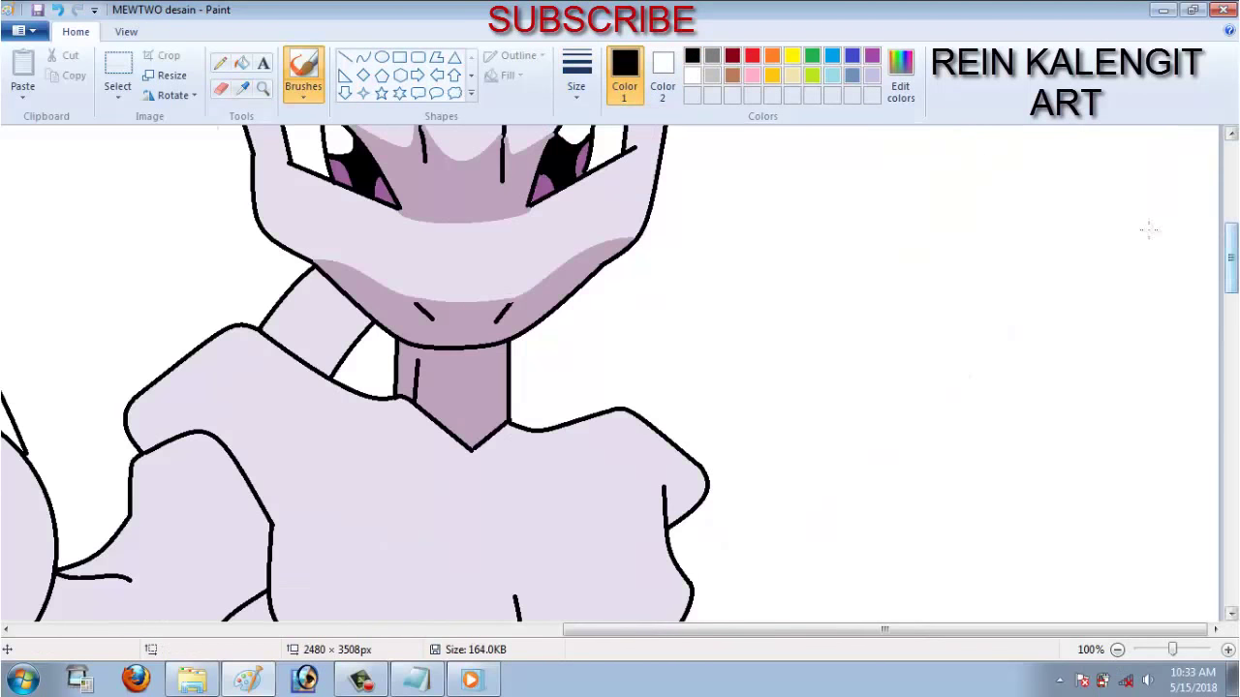
- Resample the mauve and draw shadow curves on the chest below the neck's V and across the tube behind the neck
click(242, 87)
click(465, 281)
click(576, 73)
click(591, 207)
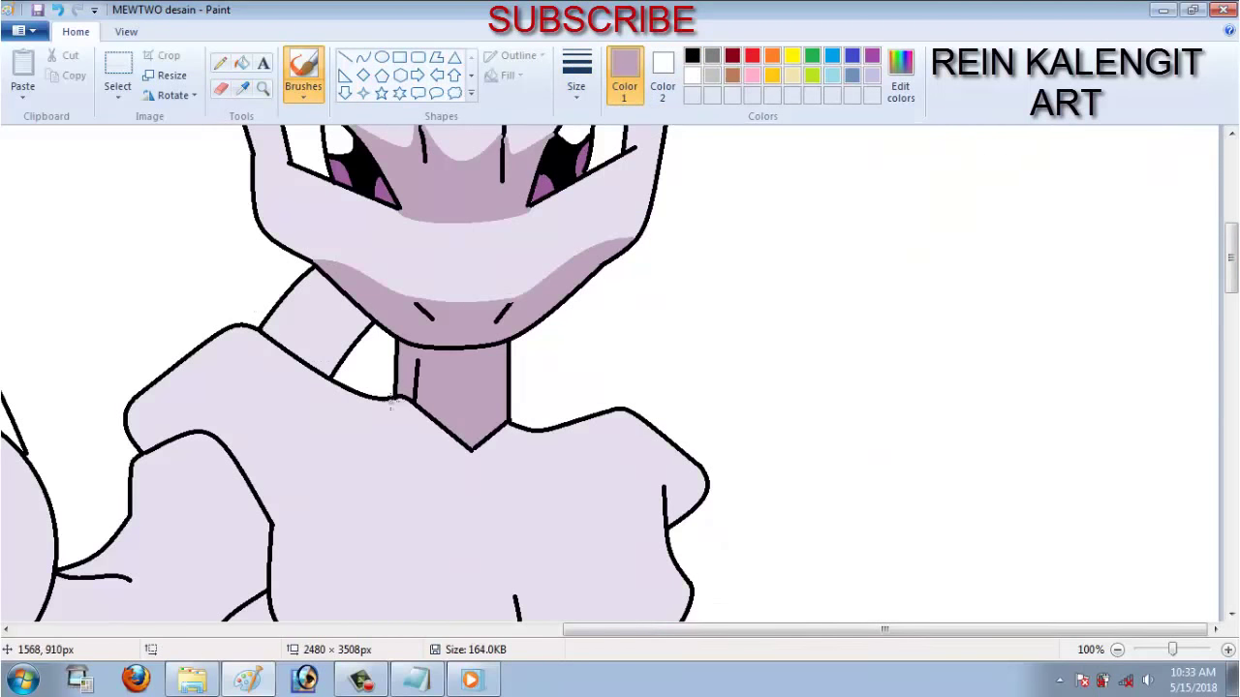
key(ctrl+z)
click(362, 58)
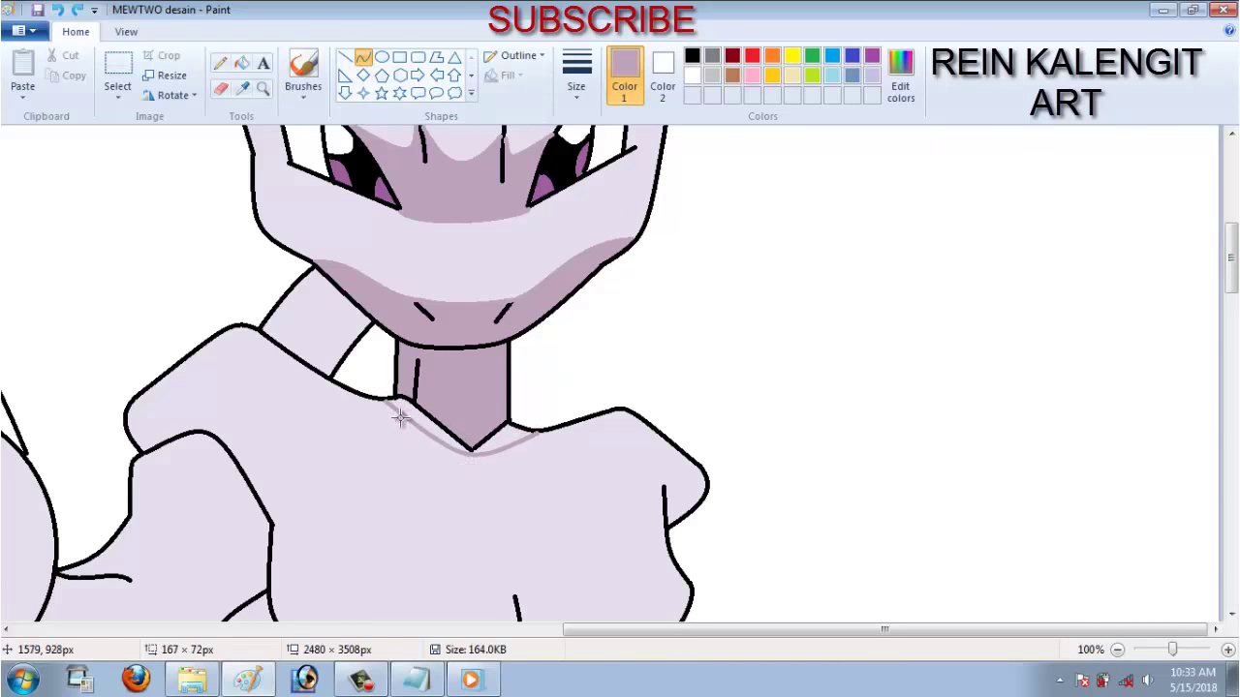
drag(654, 631, 547, 631)
scroll(707, 332, down, 2)
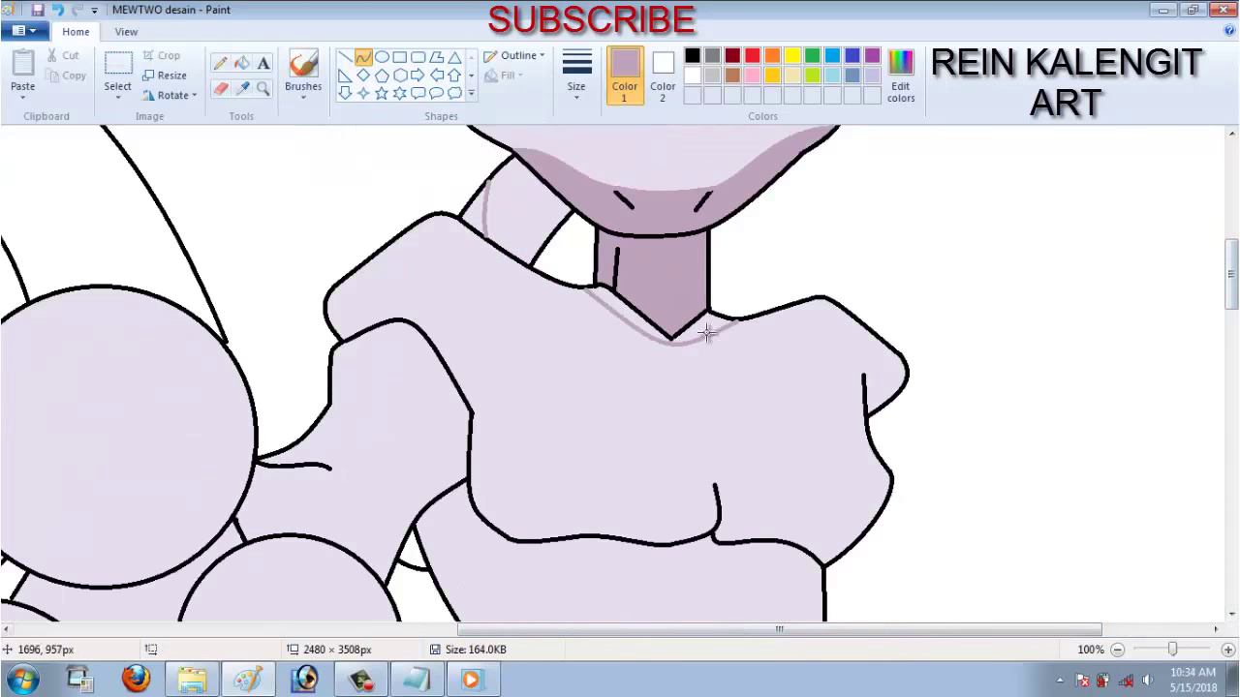
- Draw a wavy mauve shadow boundary along the chest's lower edge and up its side to the shoulder above the raised arm
drag(546, 519, 518, 472)
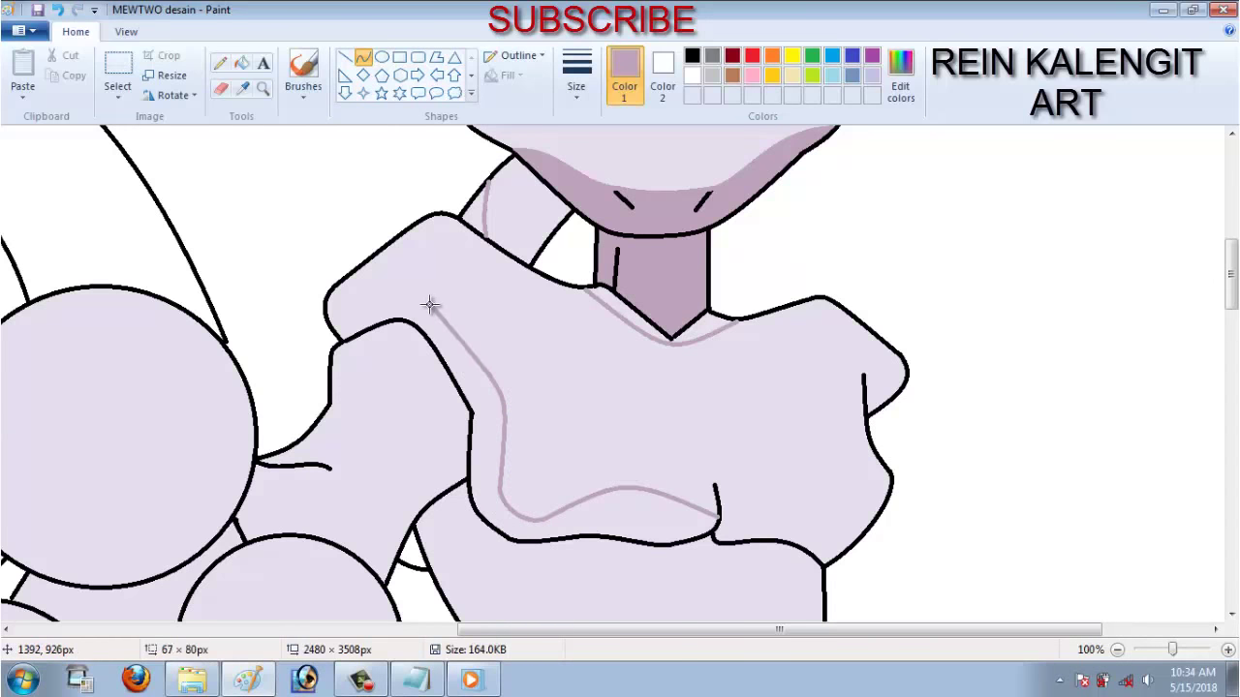
drag(430, 306, 372, 316)
drag(411, 308, 435, 283)
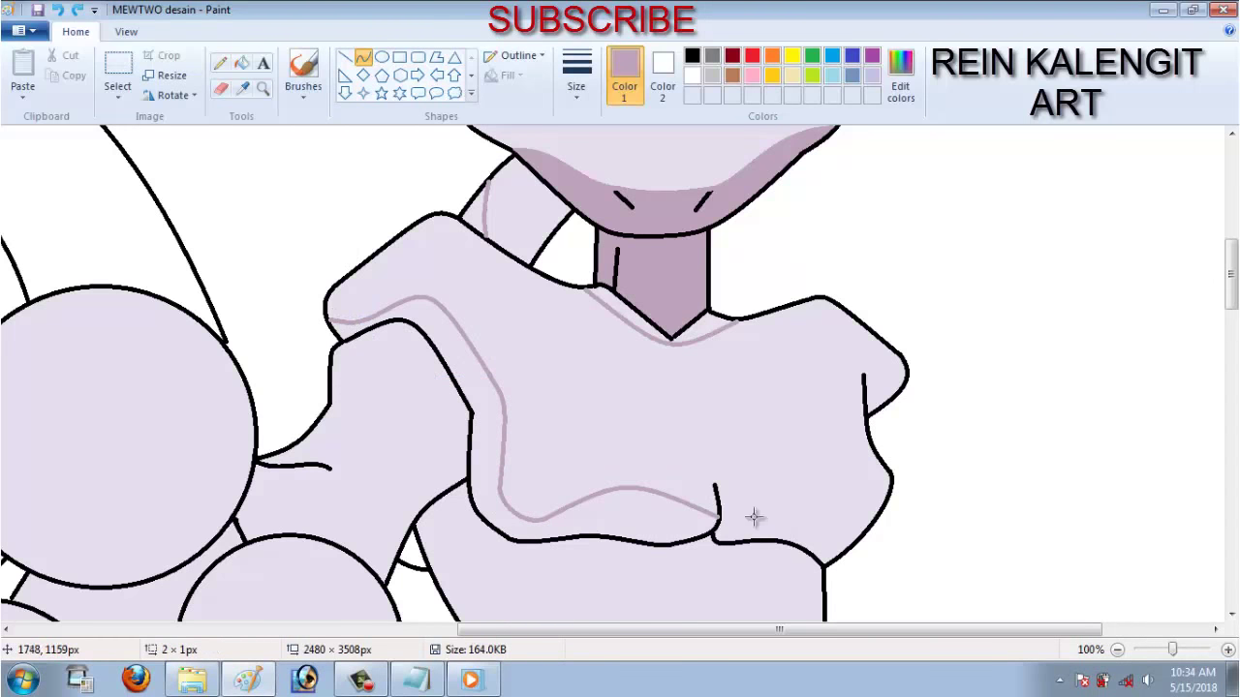
click(832, 501)
- Draw a mauve shadow boundary down the raised arm from the shoulder to the fingers, redoing the curve at its top
drag(775, 630, 605, 630)
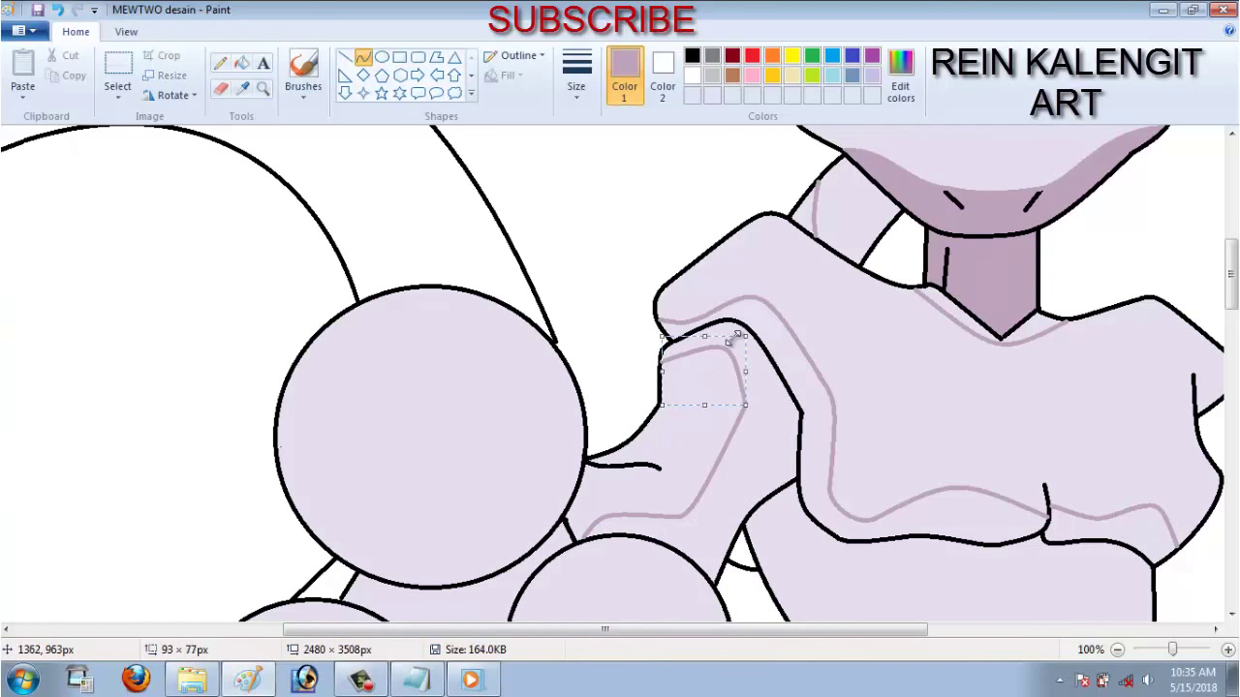
key(ctrl+z)
drag(688, 358, 736, 399)
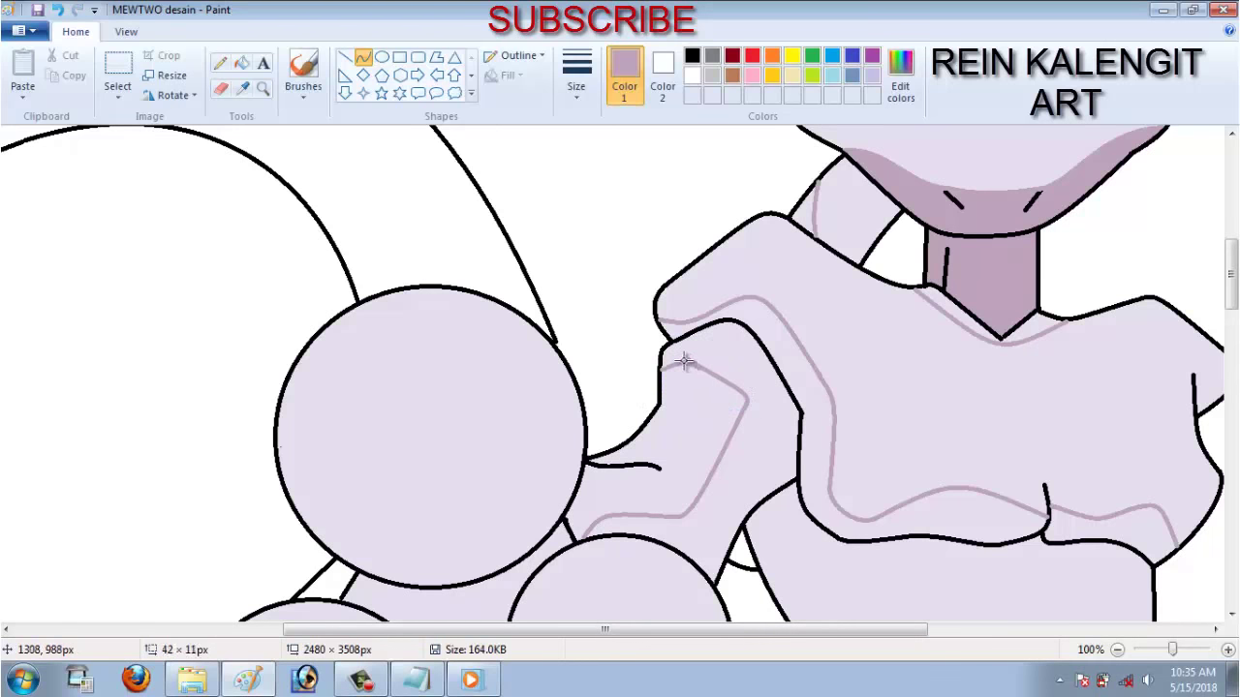
- Fill the shadow areas of the raised arm, the chest edges, the neckline and the tube behind the neck with mauve
click(241, 63)
click(756, 417)
click(819, 436)
click(852, 203)
click(968, 310)
click(1027, 324)
click(1114, 523)
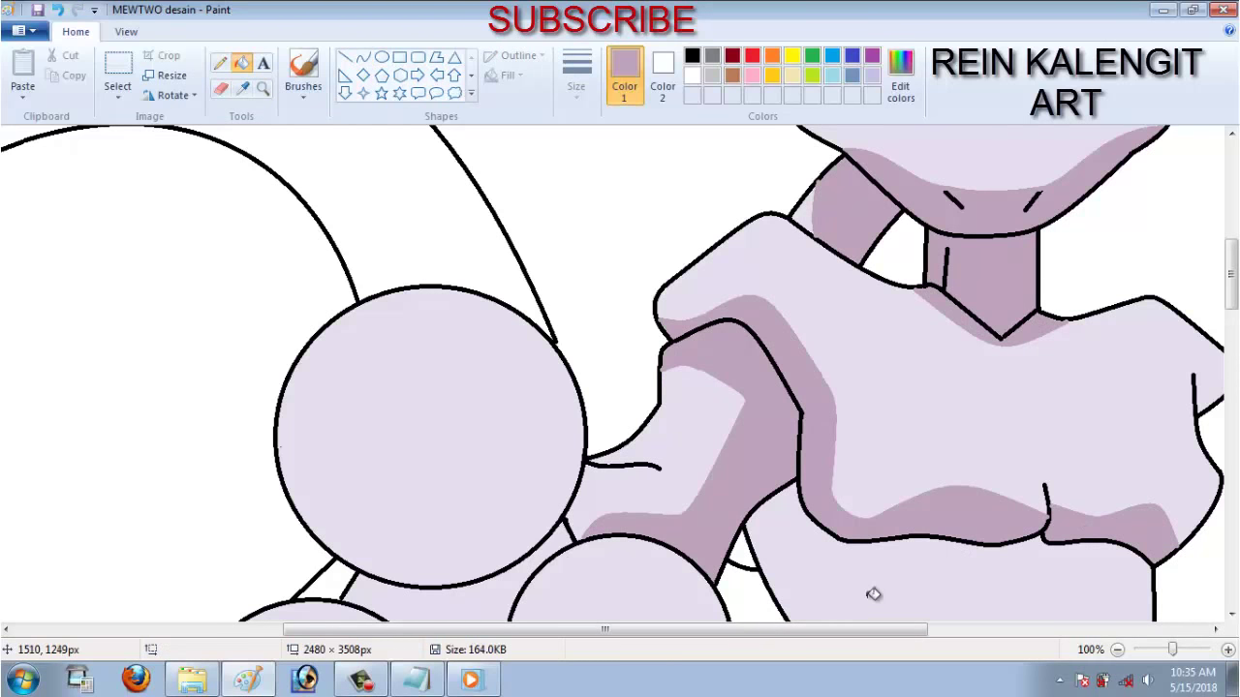
- Fill the raised hand's palm with mauve and shade the lower part of its largest round fingertip below an arched curve
scroll(873, 594, down, 5)
click(475, 427)
click(363, 57)
mouse_move(559, 236)
mouse_down()
mouse_move(443, 236)
mouse_move(339, 268)
mouse_up()
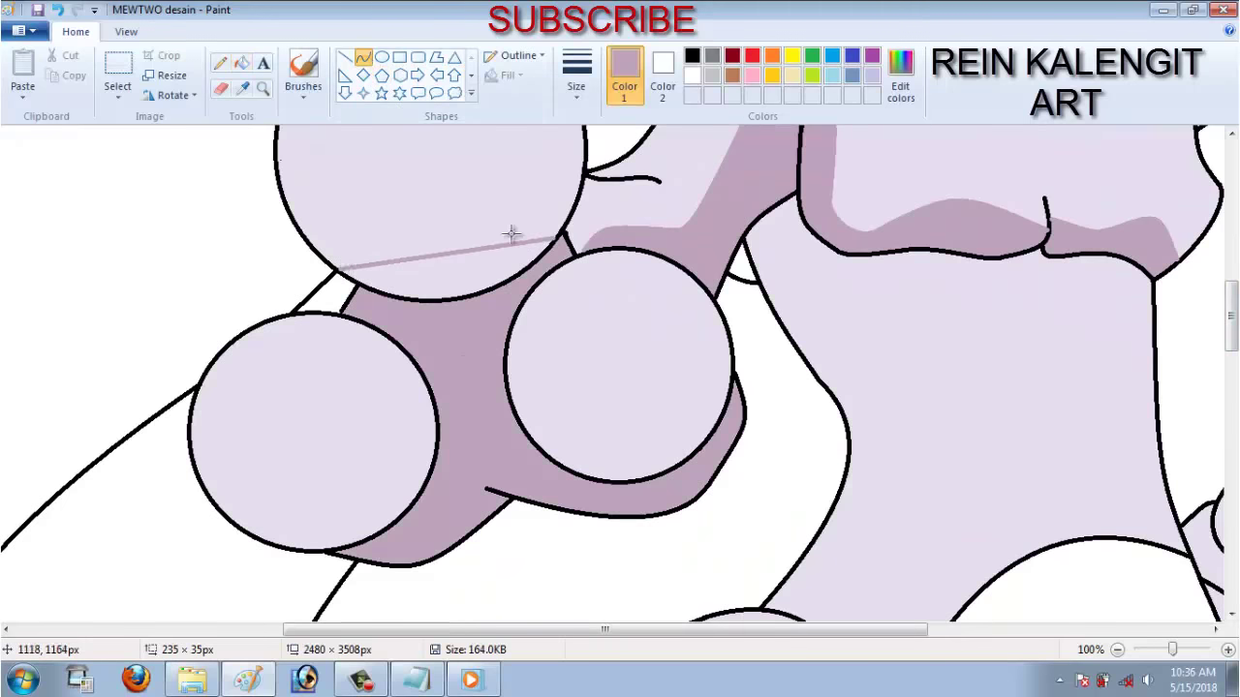
drag(511, 233, 445, 155)
click(241, 63)
click(446, 242)
- Draw arched shadow curves inside the raised hand's other two round fingertips and fill the areas below them with mauve
click(363, 57)
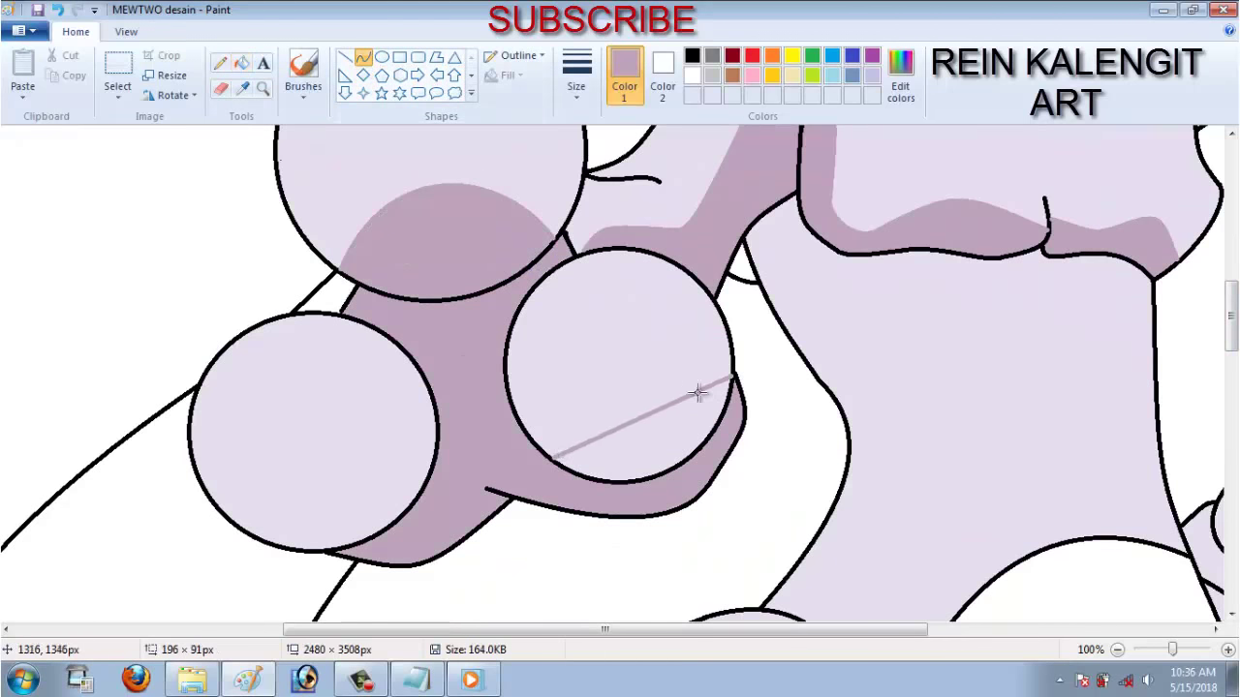
drag(697, 392, 629, 344)
drag(432, 441, 219, 500)
drag(326, 471, 320, 407)
click(241, 63)
click(620, 436)
click(320, 465)
- Draw mauve shadow boundaries under the chest and down the waist to the thigh, and across the small far hand
drag(632, 629, 814, 638)
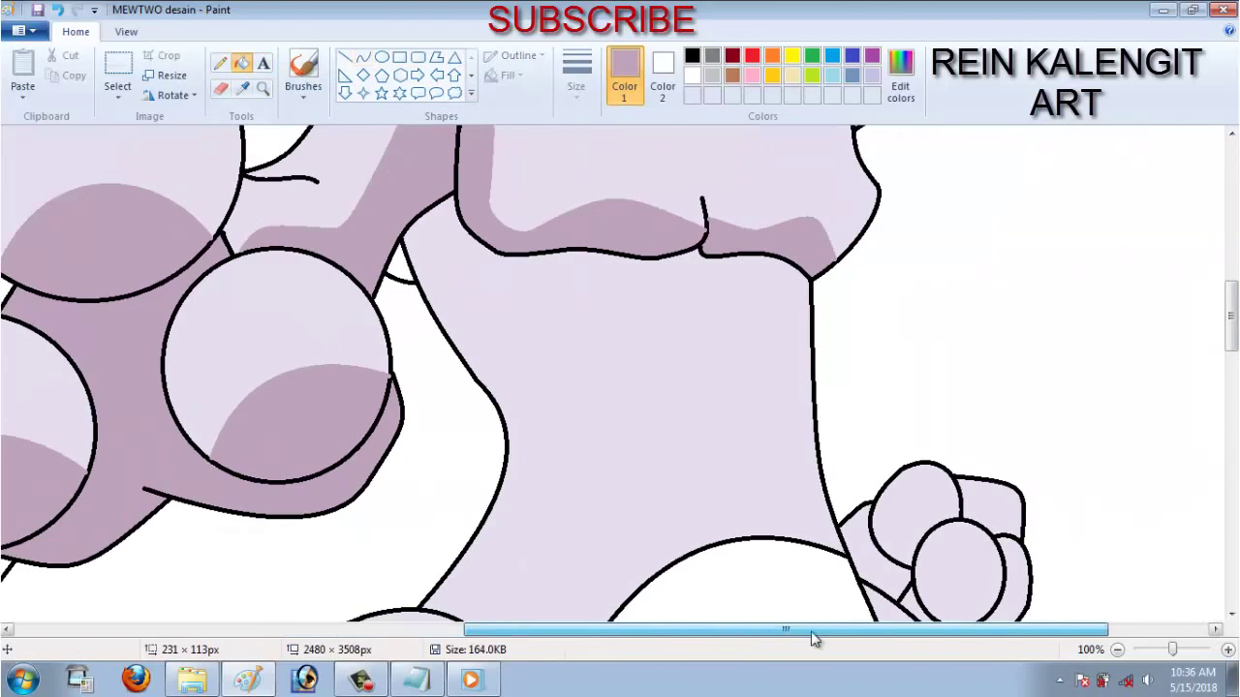
click(363, 57)
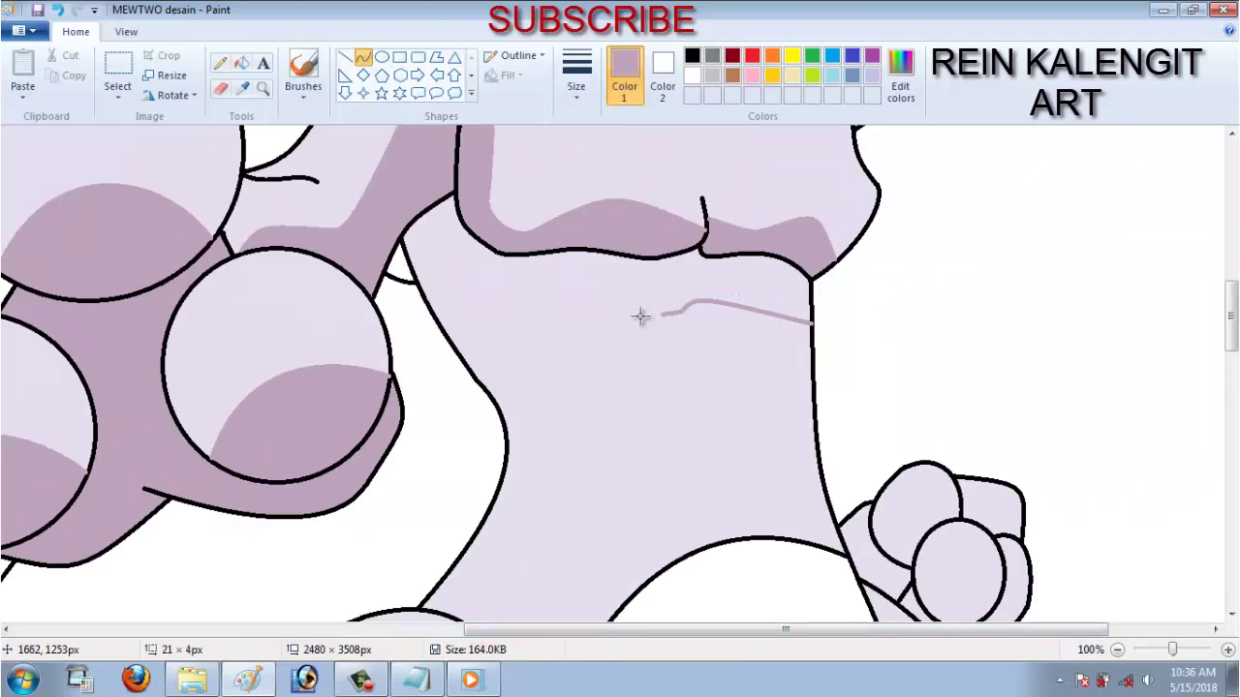
scroll(593, 313, down, 4)
scroll(593, 313, up, 1)
drag(531, 570, 552, 244)
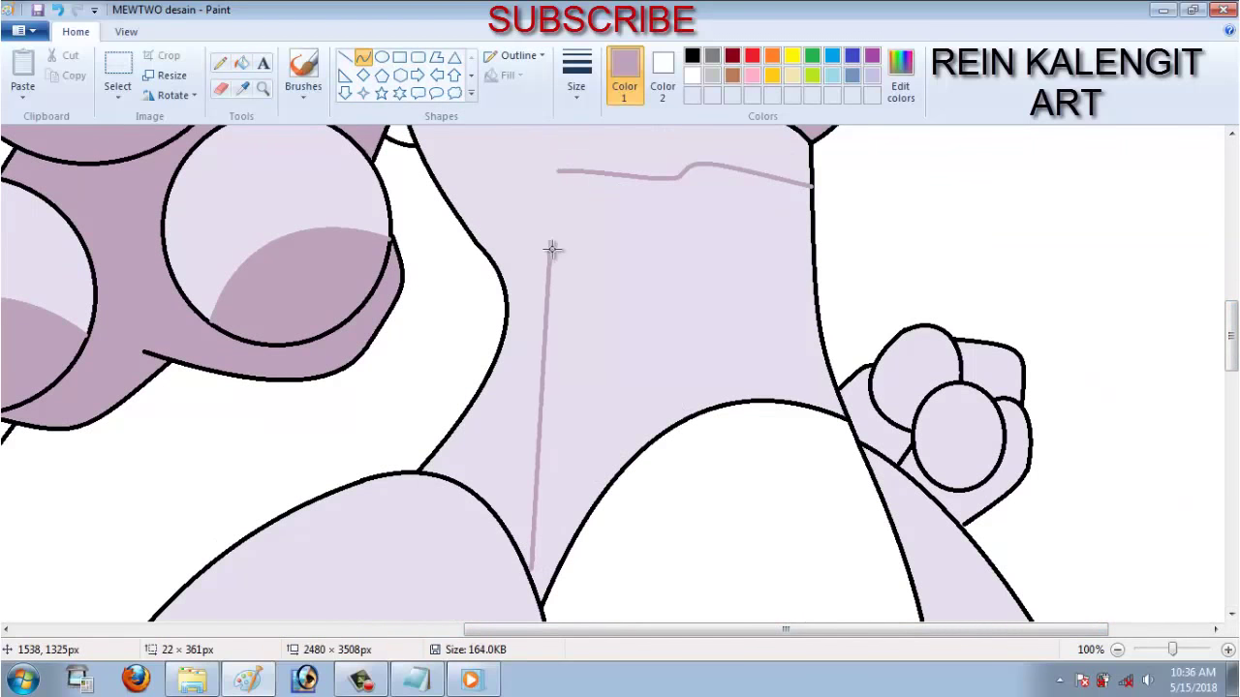
drag(557, 291, 589, 307)
click(591, 308)
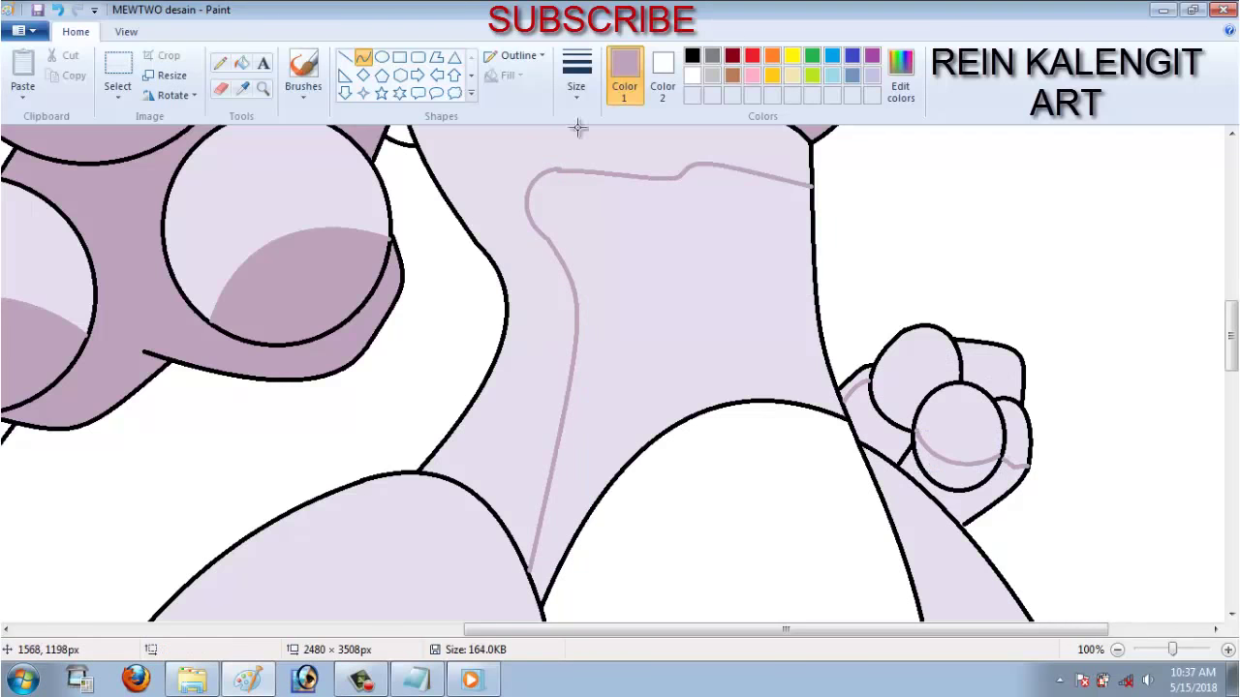
- Fill the shadow areas of the torso and the small far hand with mauve
click(242, 63)
click(504, 368)
click(871, 416)
click(969, 475)
- Draw mauve shadow curves on the far leg's thigh, shin and foot and fill the shaded areas
drag(1232, 361, 1232, 402)
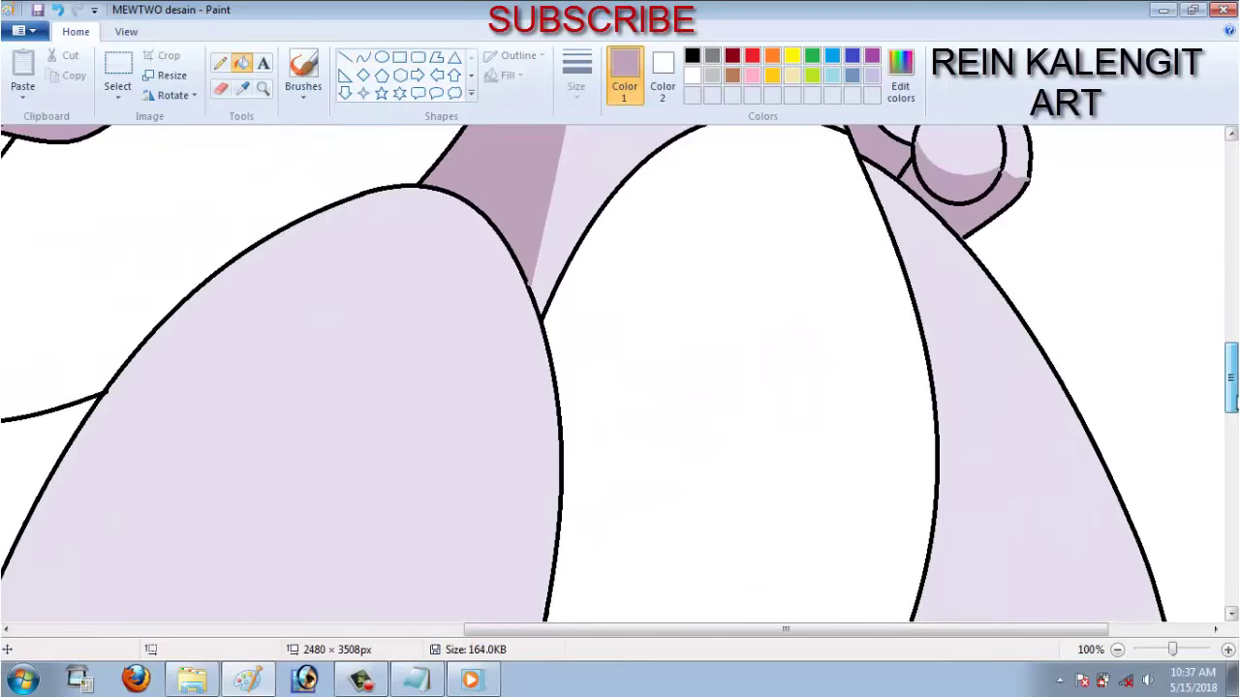
click(1117, 649)
scroll(678, 387, down, 5)
click(363, 57)
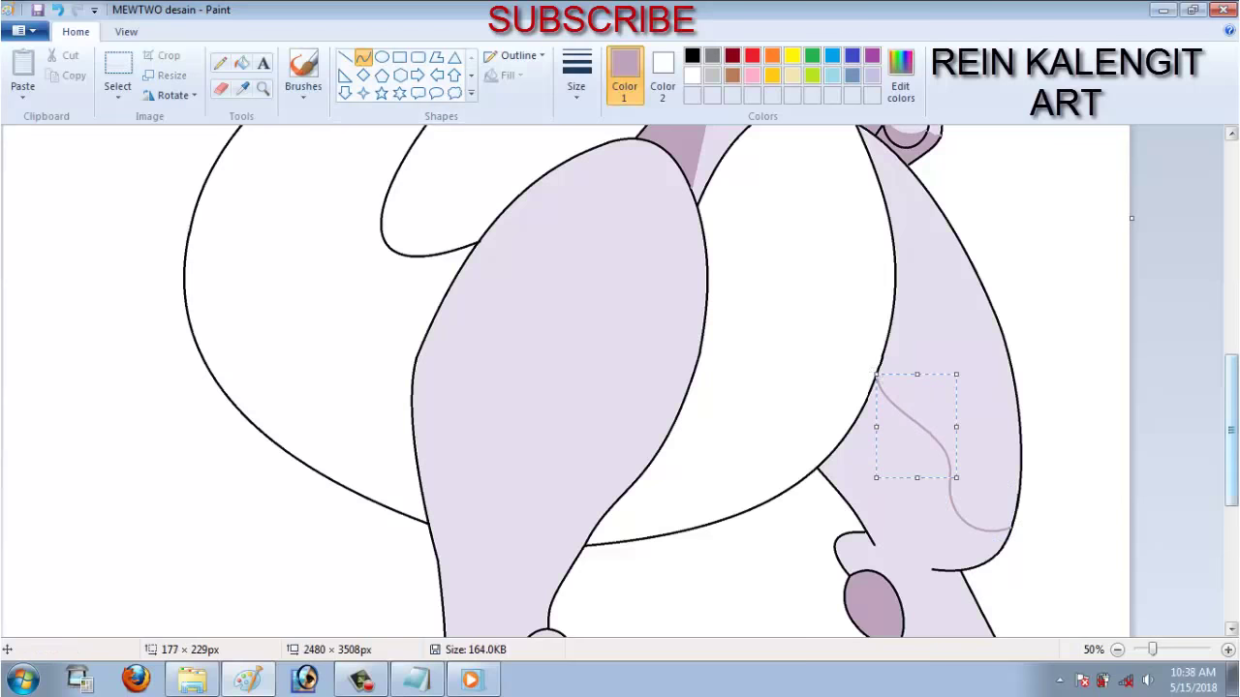
scroll(652, 382, down, 3)
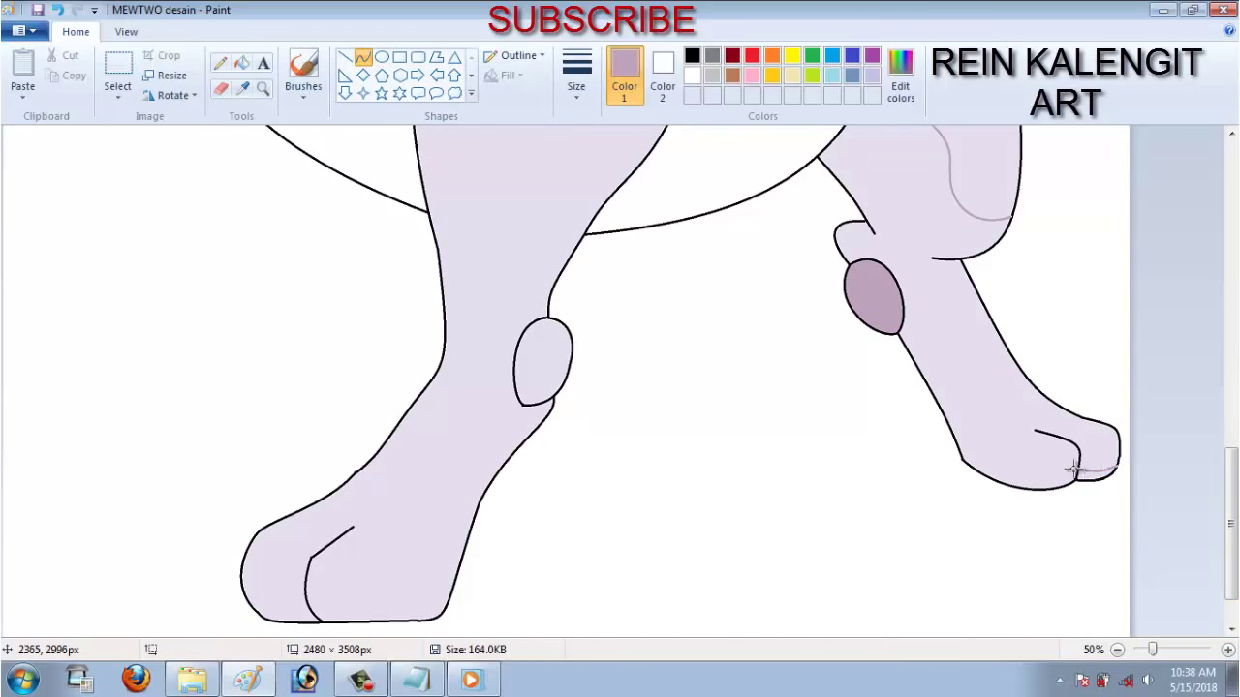
scroll(598, 217, up, 1)
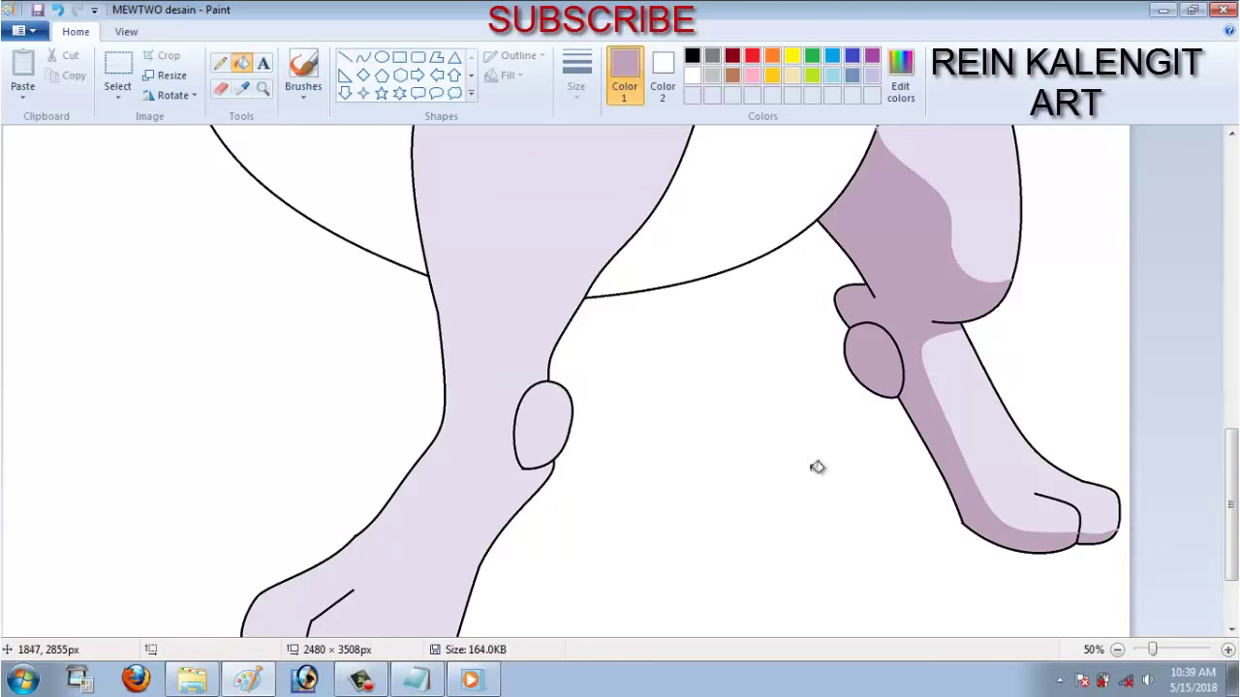
- Draw mauve shadow curves on the near leg's ankle oval, across its ankle and in a V across its thigh
drag(542, 407, 543, 473)
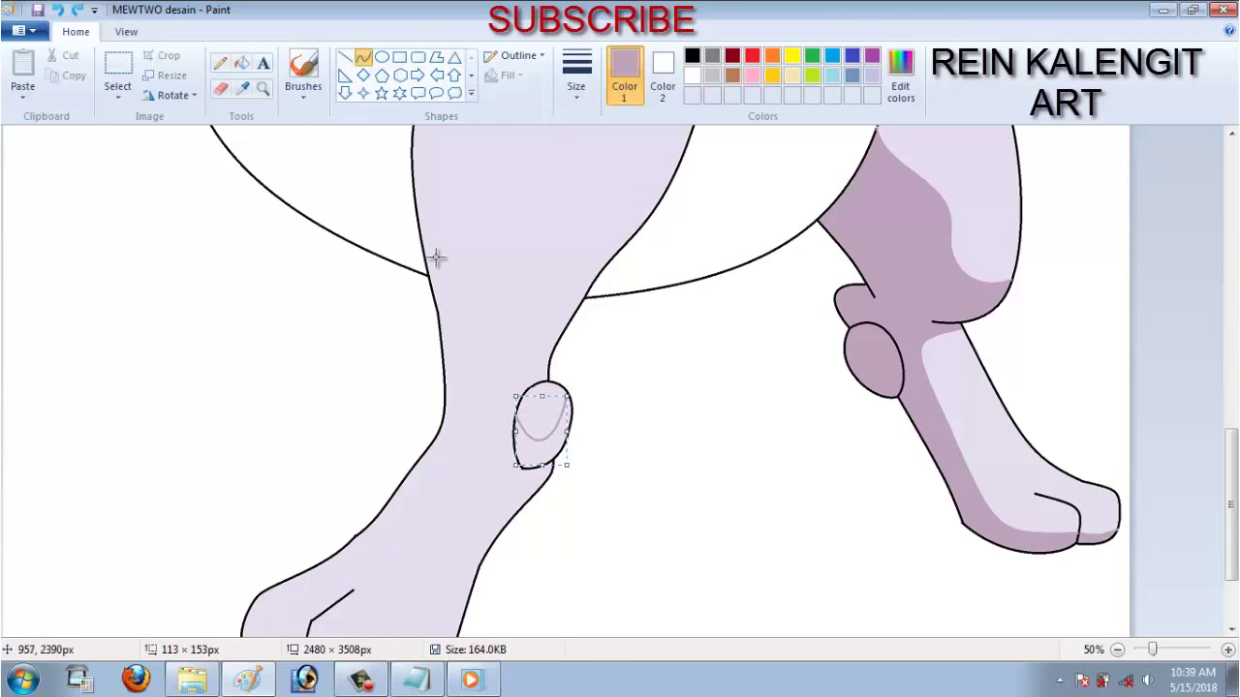
drag(474, 418, 473, 411)
scroll(1213, 436, up, 3)
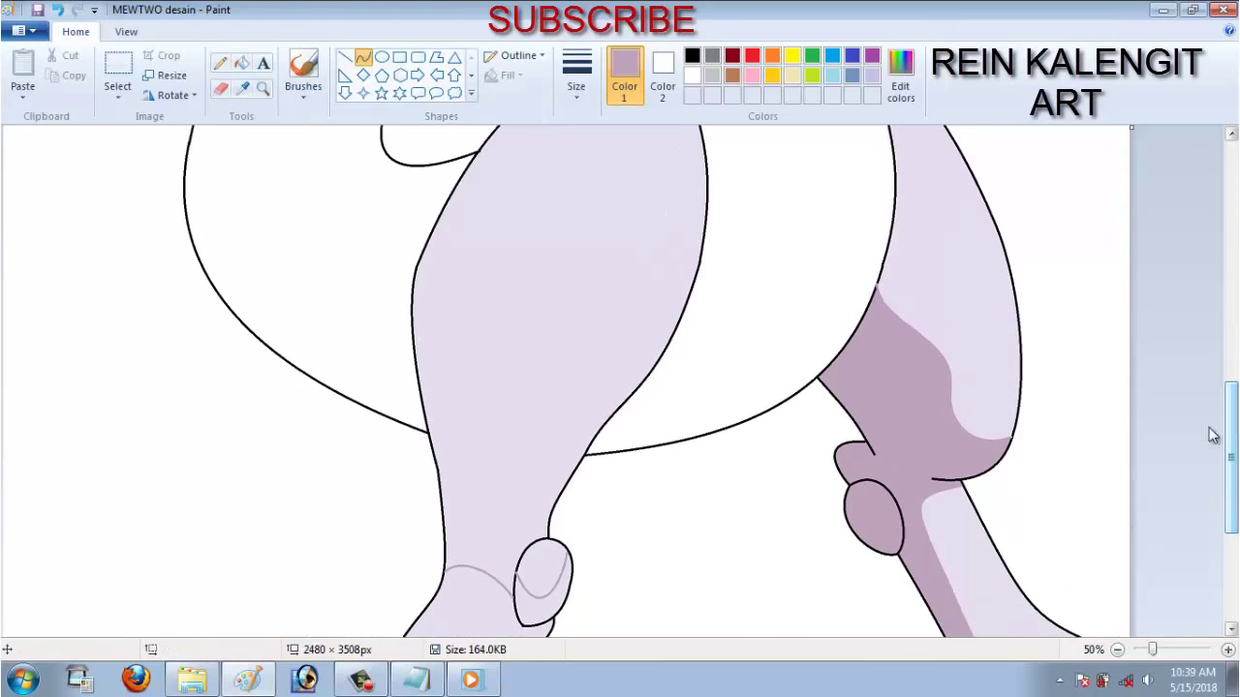
drag(608, 317, 513, 390)
drag(649, 292, 652, 286)
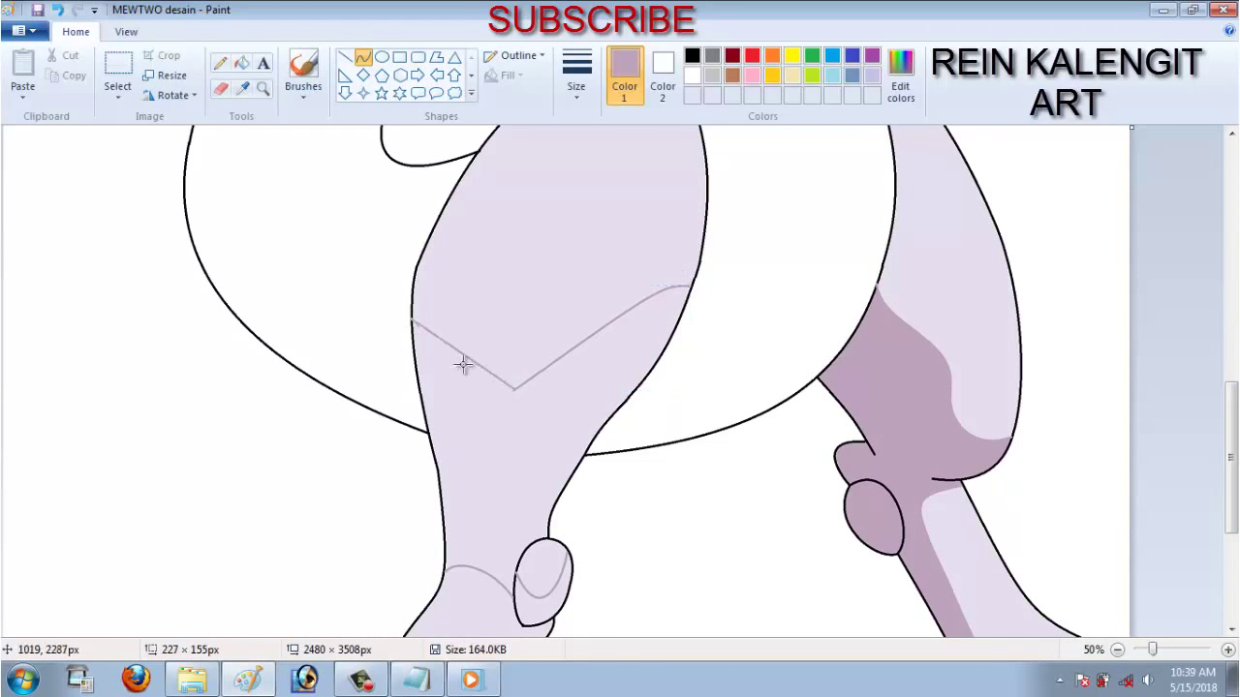
- Draw mauve shadow boundaries along the near foot's toes and sole and up its back edge to the ankle oval
scroll(513, 373, down, 5)
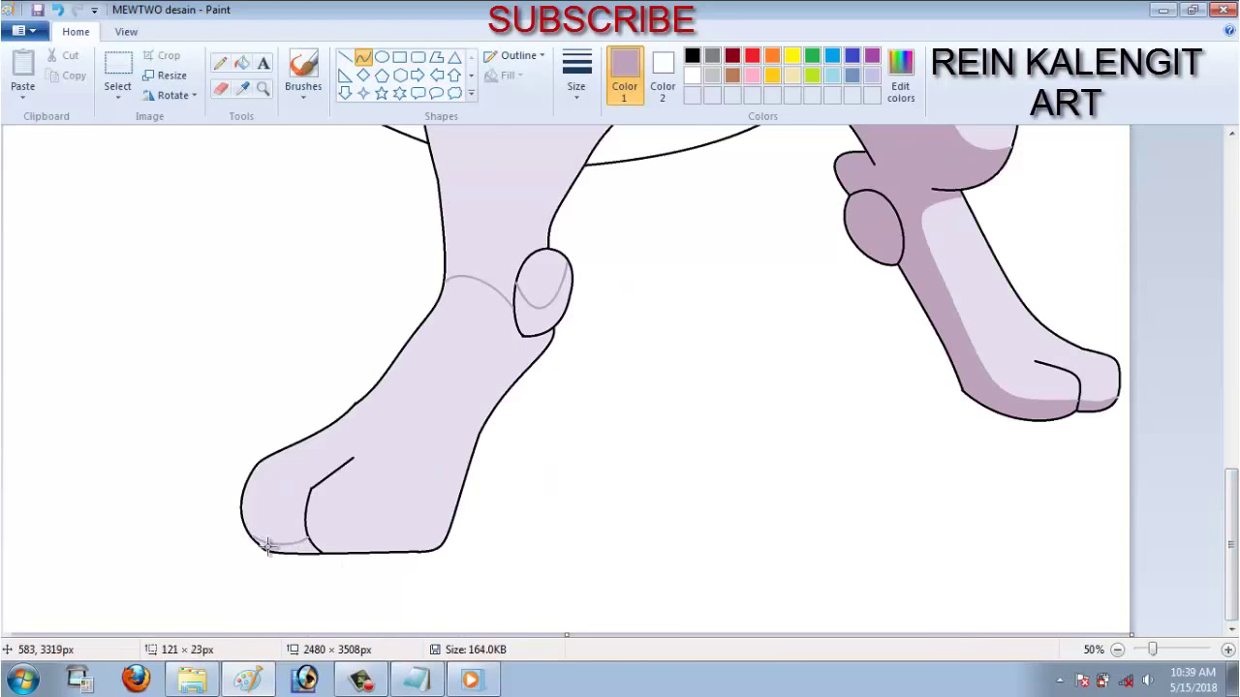
drag(400, 507, 441, 459)
drag(397, 523, 386, 550)
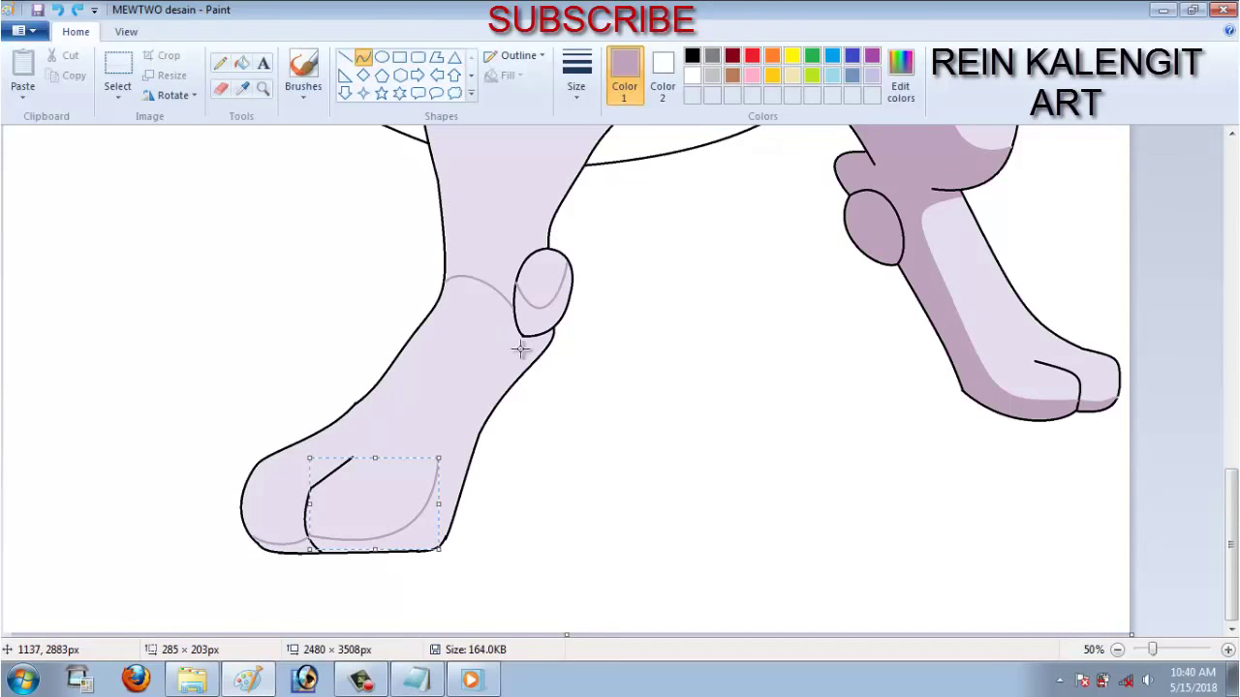
drag(516, 327, 438, 461)
- Fill the near leg's shadow areas on the thigh, ankle oval and foot with mauve
click(241, 63)
click(513, 213)
click(343, 515)
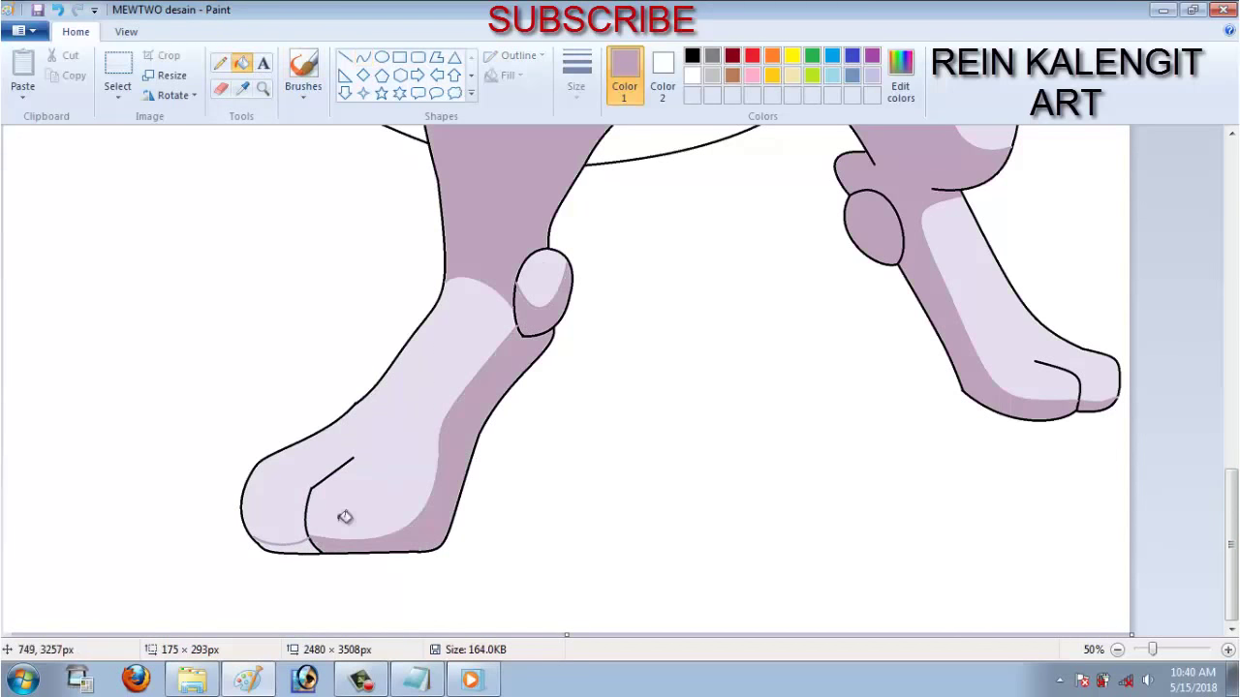
- Sample the cream color, draw highlight curves on both thighs and fill the highlight areas
mouse_move(1232, 547)
mouse_down()
mouse_move(1232, 194)
mouse_move(1218, 433)
mouse_up()
click(362, 57)
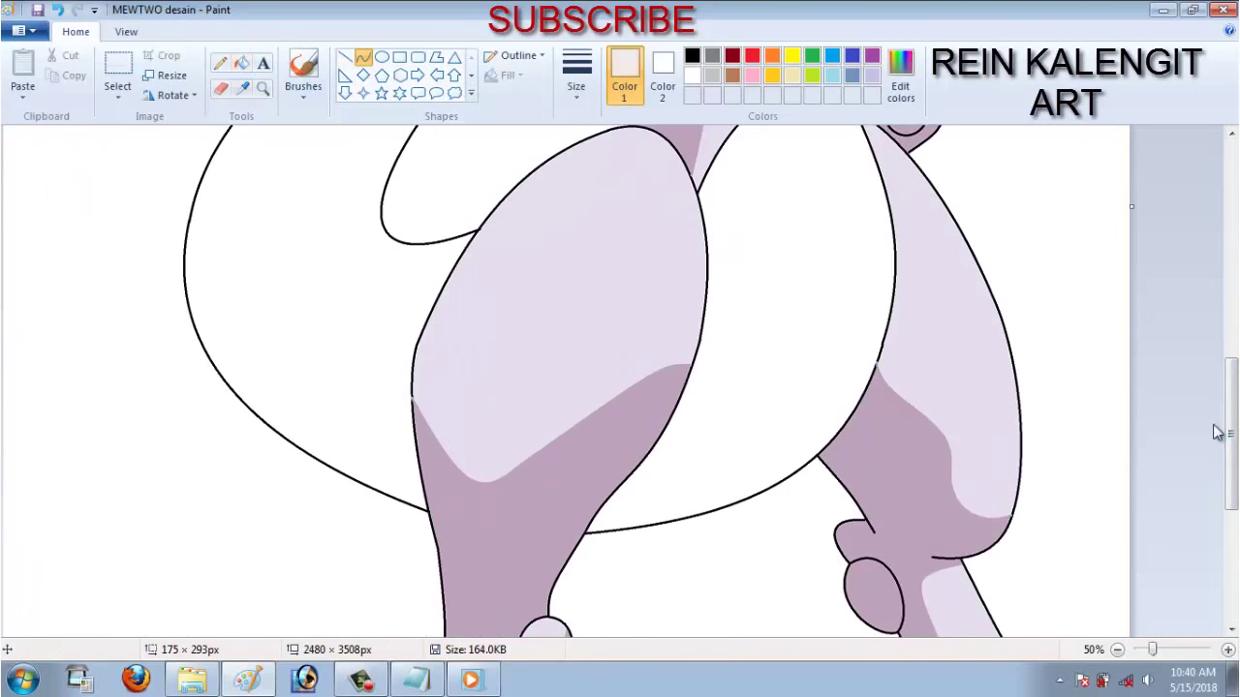
drag(977, 393, 1007, 364)
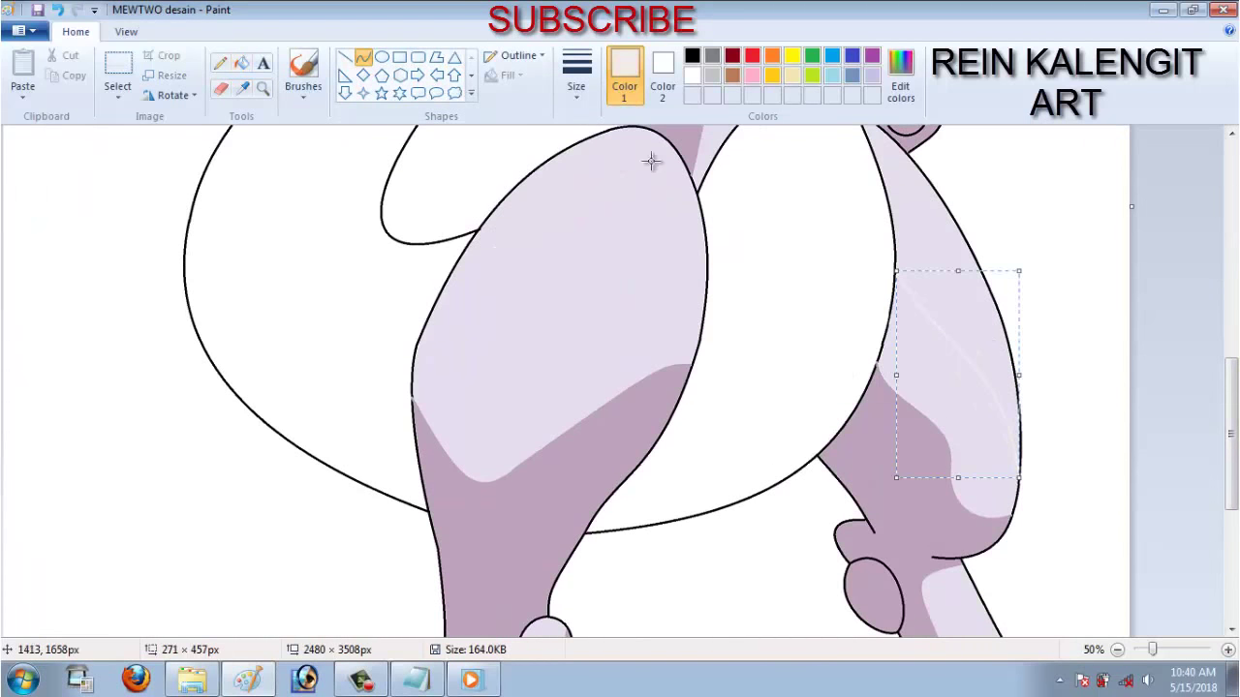
click(241, 88)
- Sample the dark plum color and fill the lower part of the tail behind the near leg, undoing a misplaced fill
scroll(146, 213, up, 10)
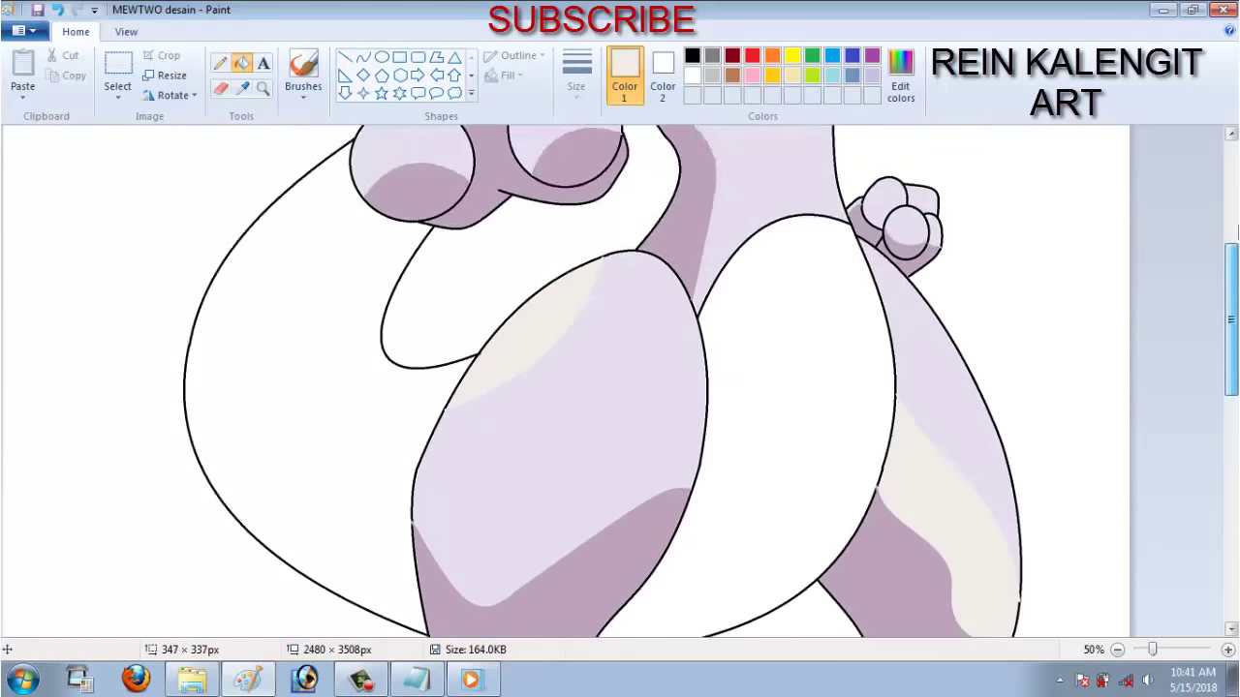
click(471, 416)
key(ctrl+z)
click(327, 377)
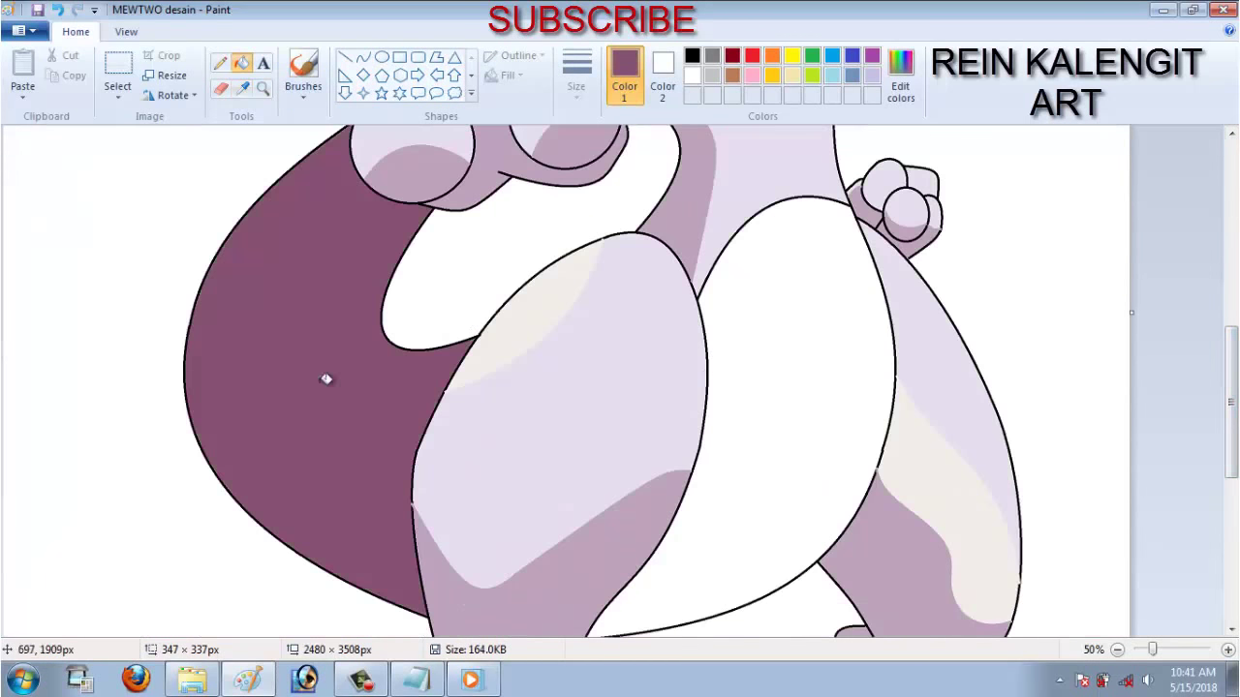
- Retouch the tail outline in black and fill the tail's curled upper part with dark plum
click(261, 88)
click(482, 371)
drag(645, 629, 452, 628)
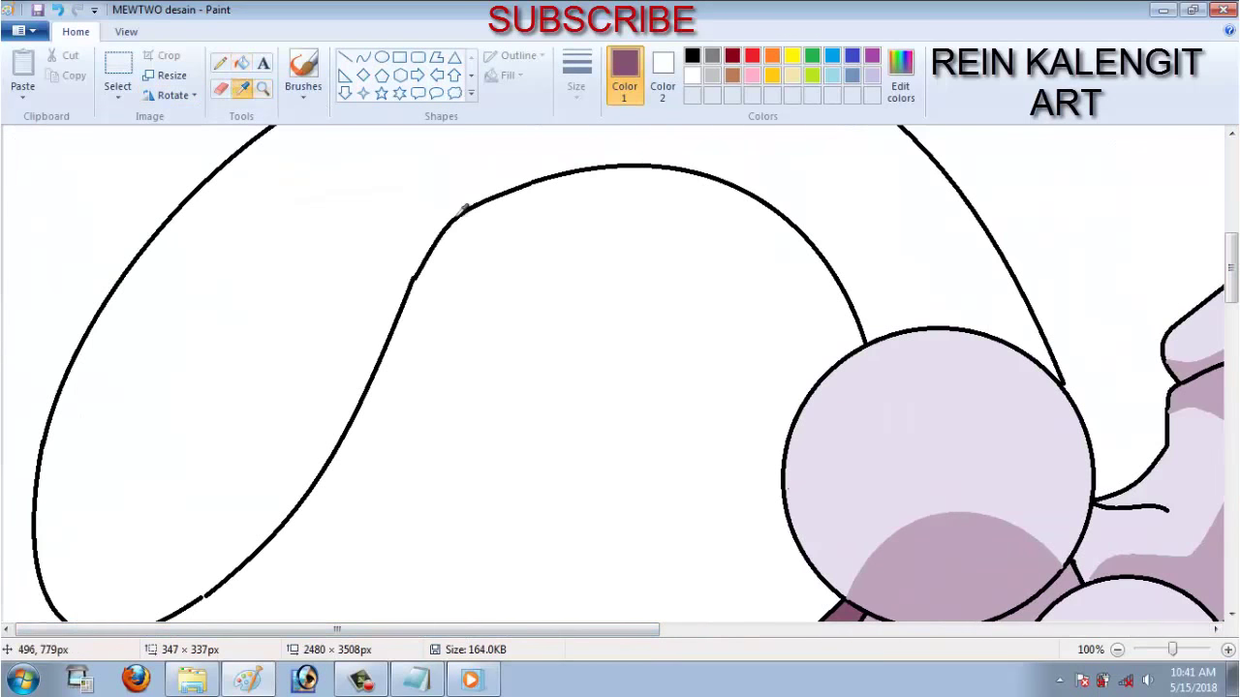
click(692, 56)
click(241, 87)
click(855, 598)
click(969, 291)
- Fill the belly with dark plum and draw a dusty pink boundary curve across it between the thighs
scroll(456, 465, down, 2)
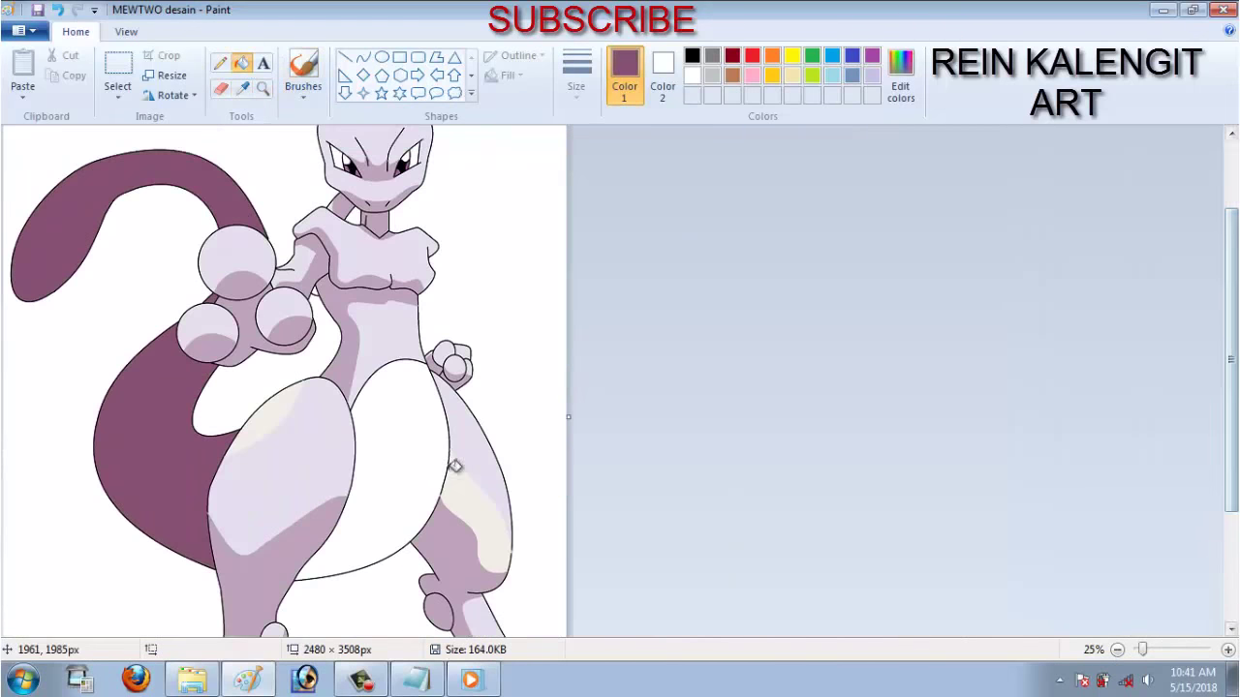
click(46, 177)
click(284, 351)
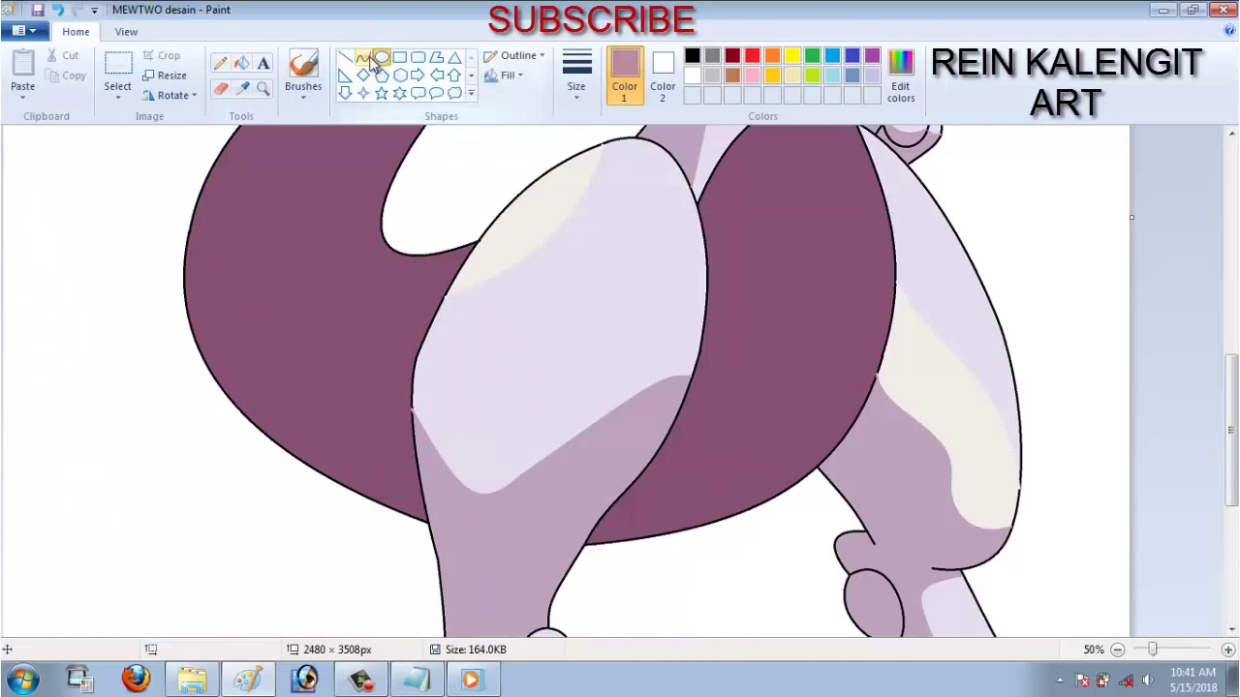
click(362, 56)
drag(869, 300, 763, 337)
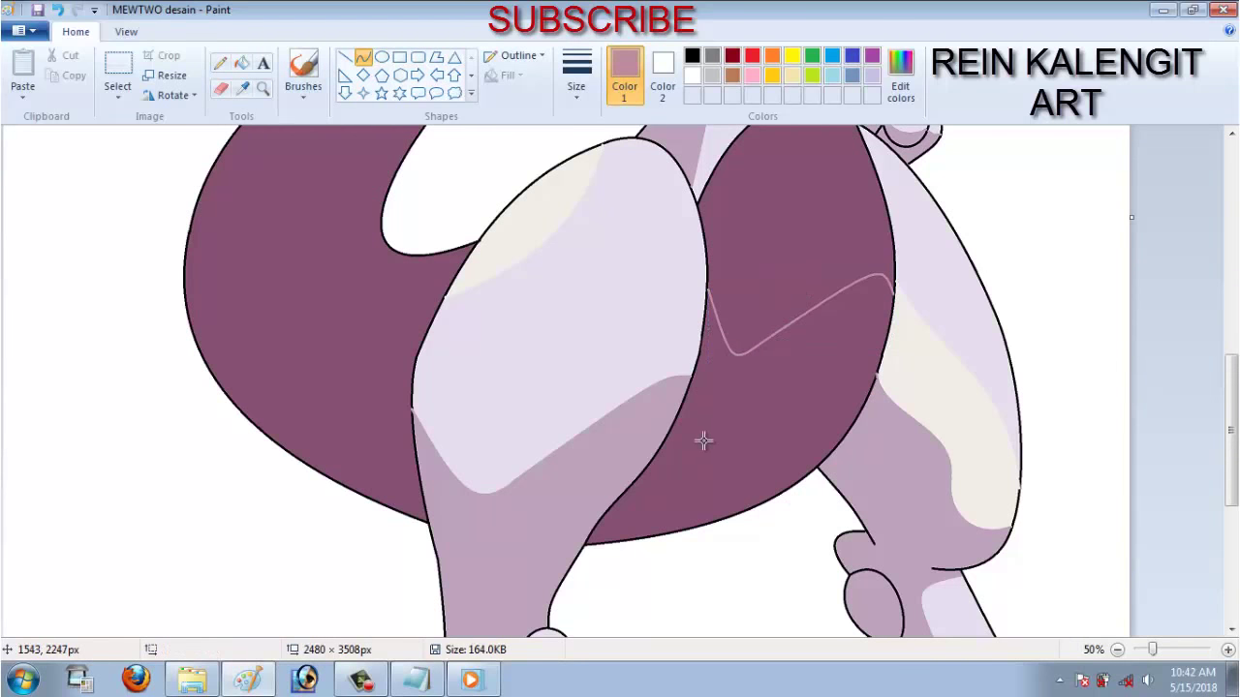
- Draw a dusty pink boundary curve across the tail's lower bend and fill the tail and belly areas above their curves with dusty pink
mouse_move(412, 378)
mouse_down()
mouse_move(208, 194)
mouse_move(213, 291)
mouse_up()
click(214, 291)
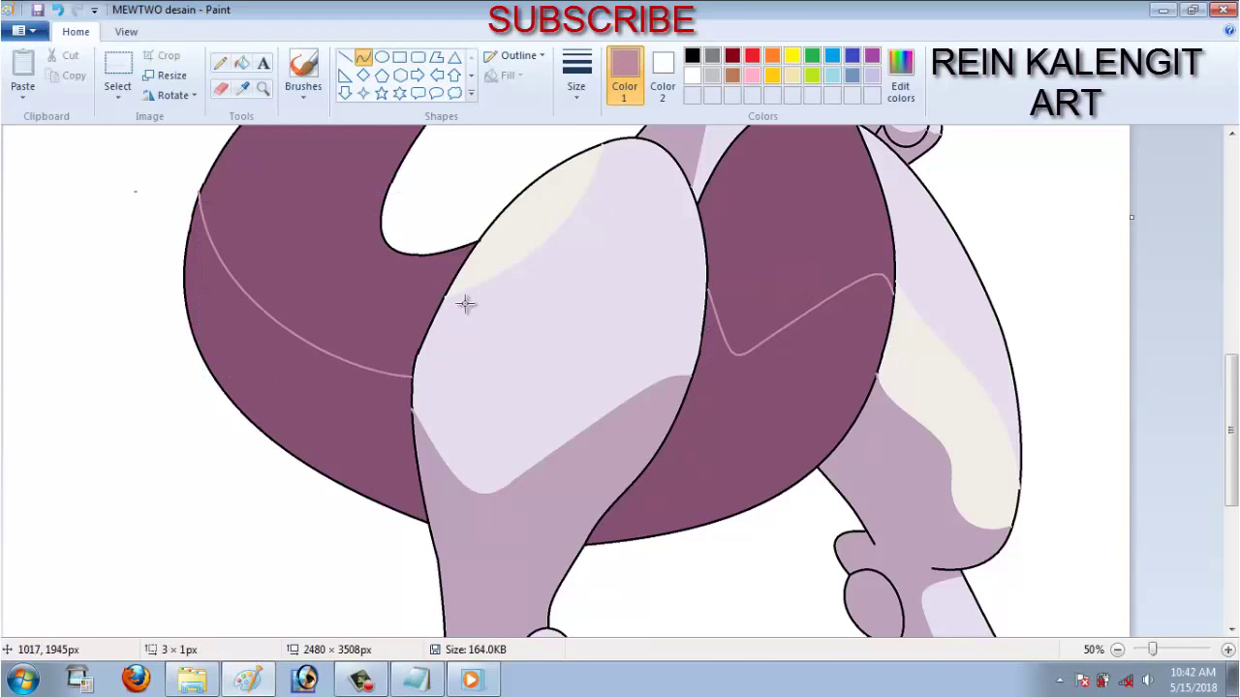
click(241, 63)
click(733, 282)
click(399, 184)
scroll(667, 362, up, 10)
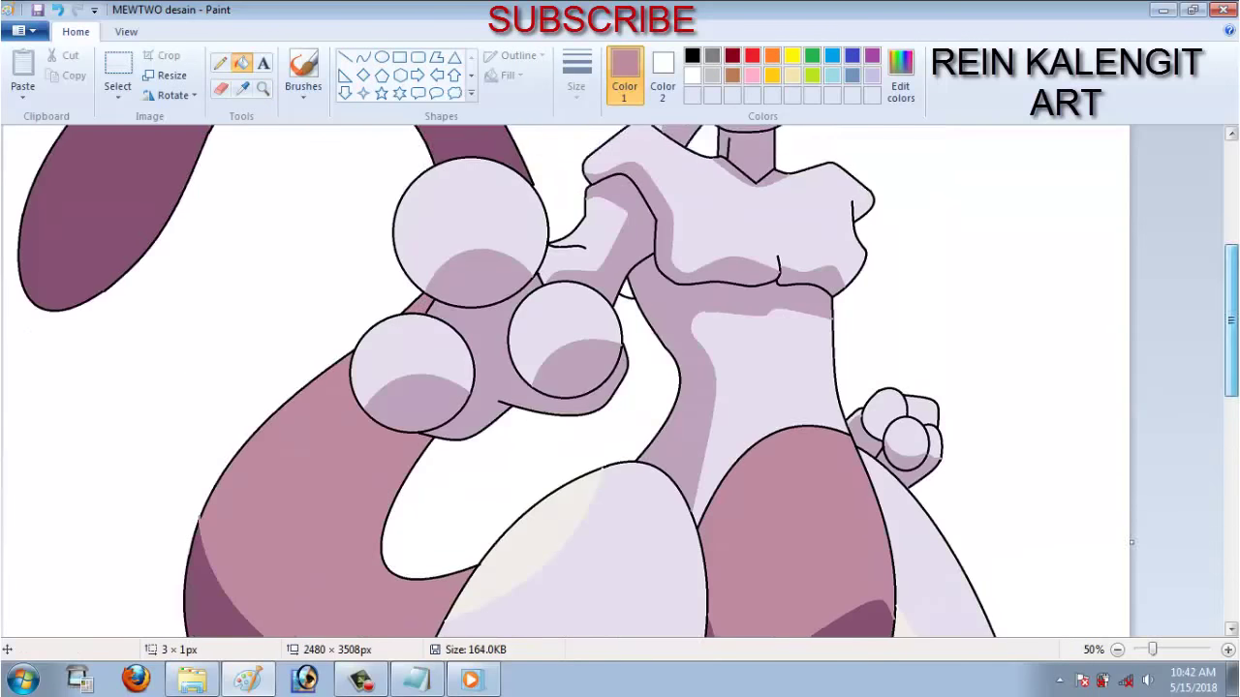
- Draw dusty pink boundary curves along the inner edge of the tail's curled upper part and fill the area outside them with dusty pink
click(363, 56)
drag(227, 282, 441, 361)
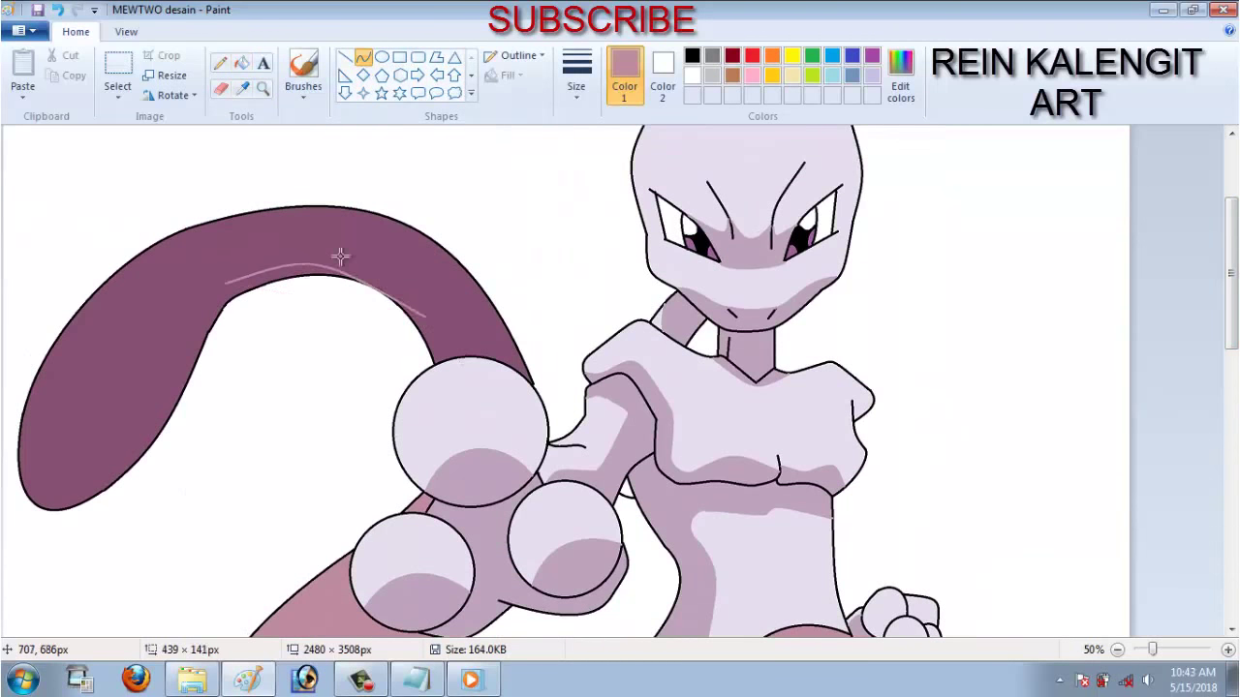
drag(339, 255, 429, 322)
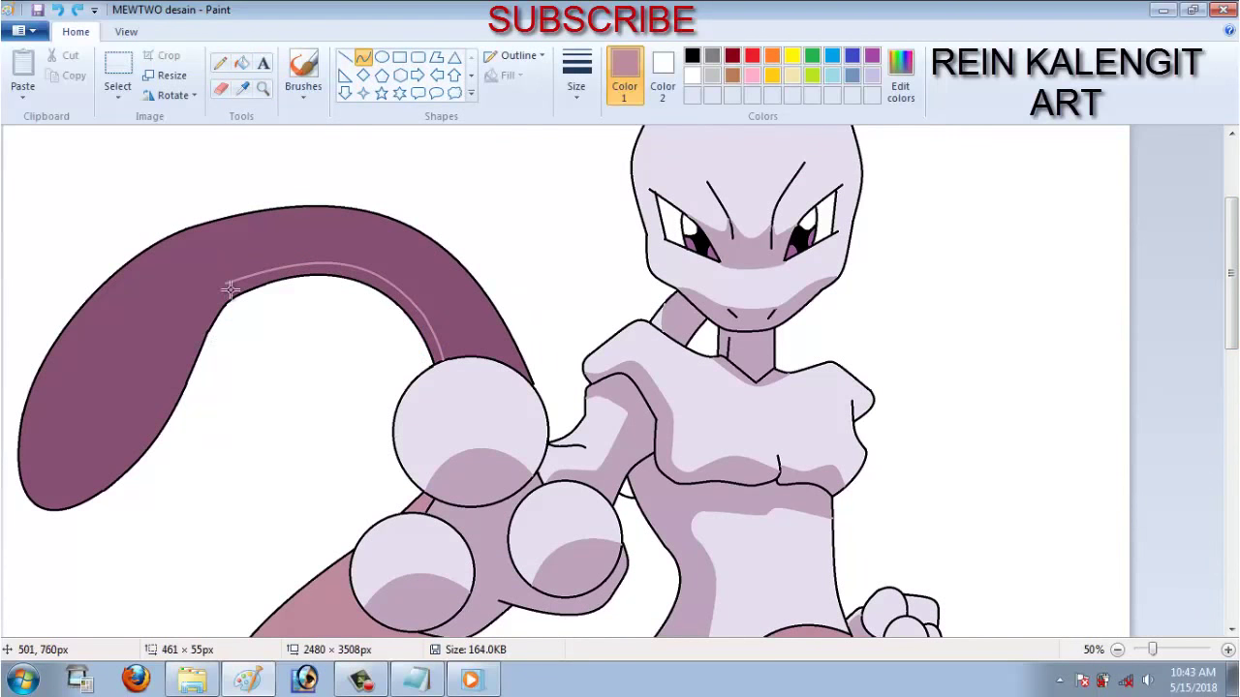
drag(230, 288, 55, 504)
drag(199, 288, 61, 363)
click(244, 65)
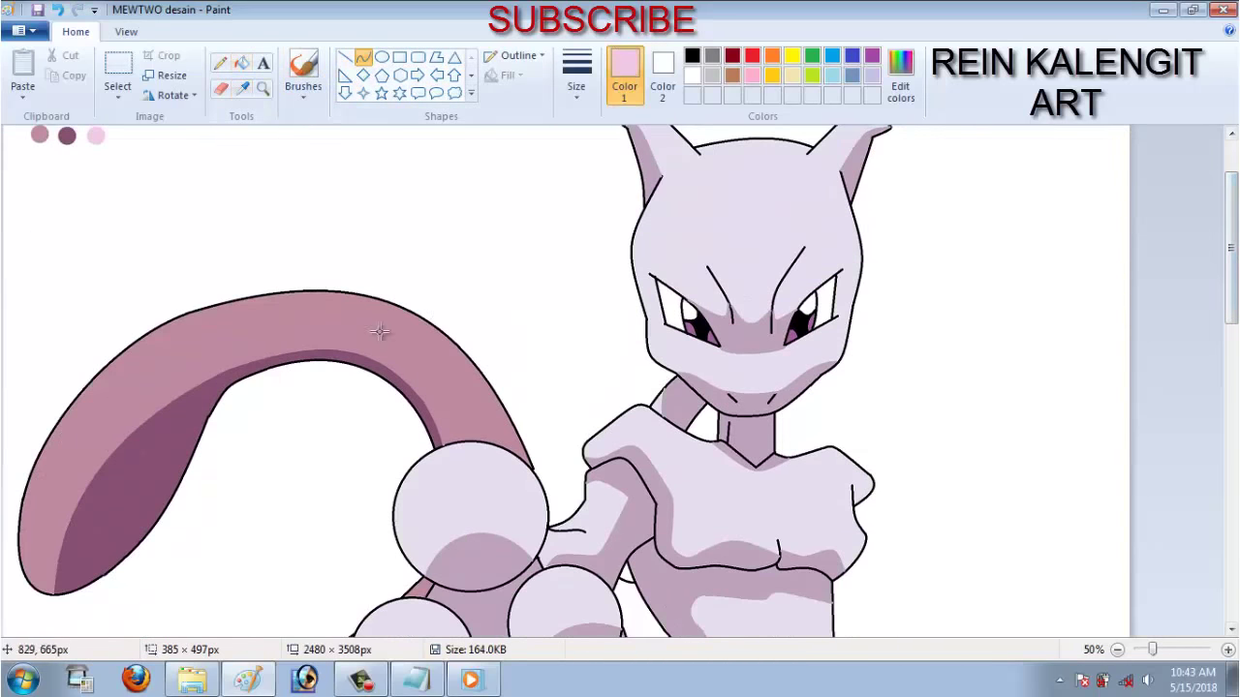
- Sample the light pink color, draw a highlight curve along the outer edge of the curled tail and fill the highlight area
drag(114, 418, 131, 381)
drag(34, 503, 32, 543)
drag(130, 381, 291, 284)
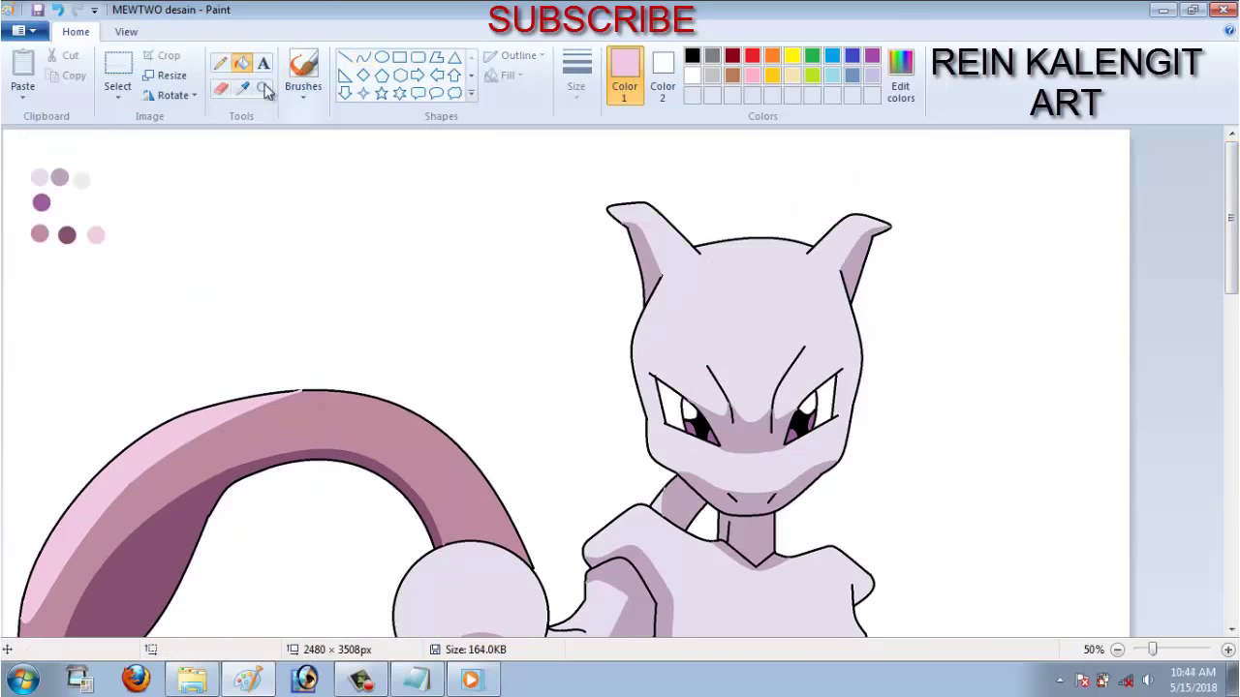
- Brush over the sampled color swatches beside the figure in white to erase them
click(576, 85)
click(586, 85)
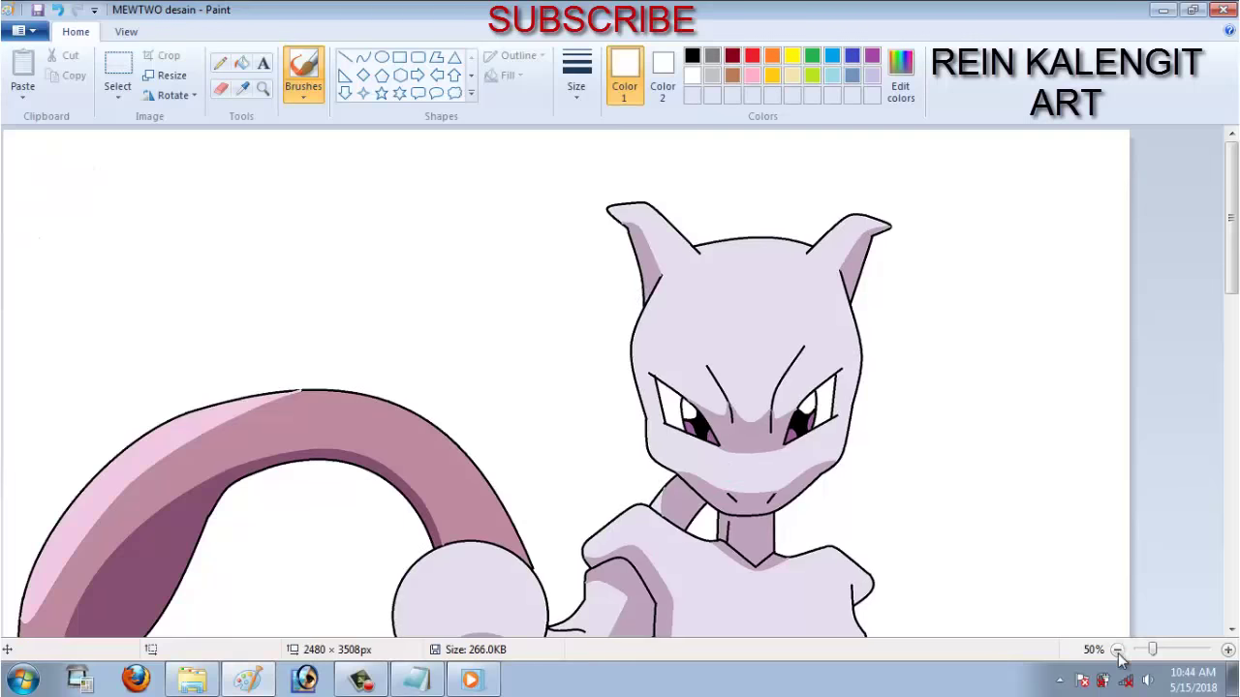
scroll(620, 387, down, 1)
- Set up a black brush at 200% zoom and retouch the outlines of the ears, head and eyes
click(262, 87)
click(604, 338)
click(303, 73)
click(577, 77)
click(588, 174)
scroll(331, 516, up, 5)
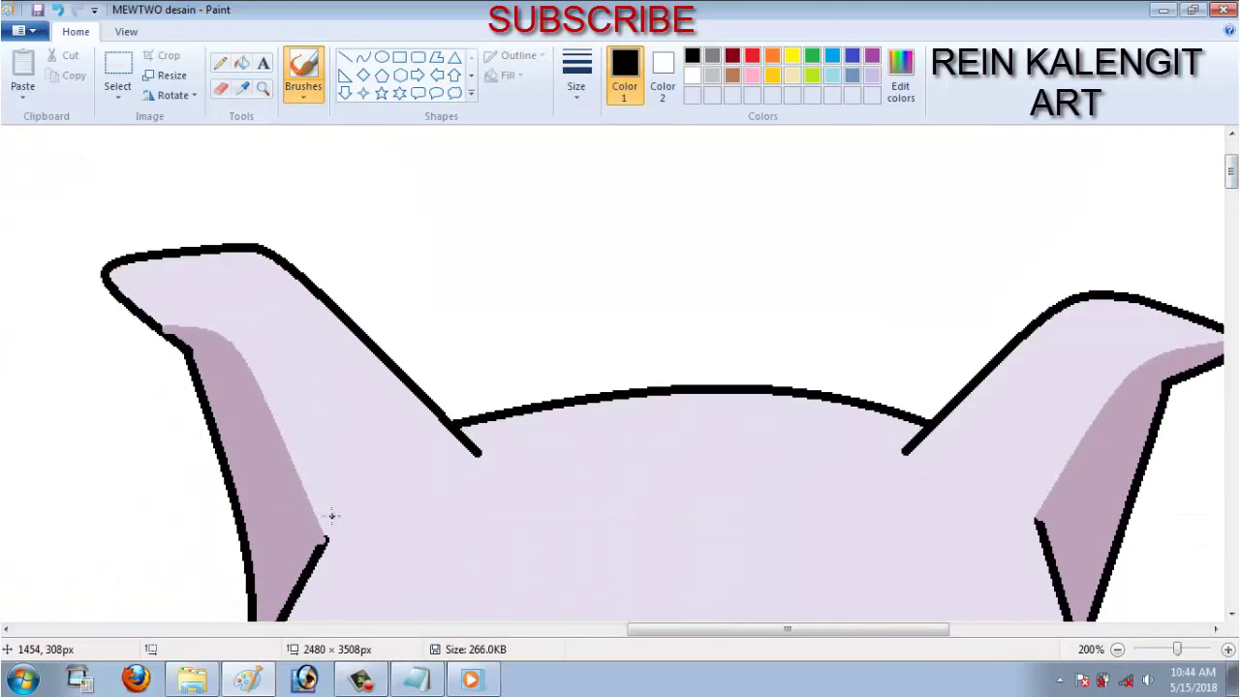
scroll(473, 533, right, 5)
drag(1231, 191, 1231, 247)
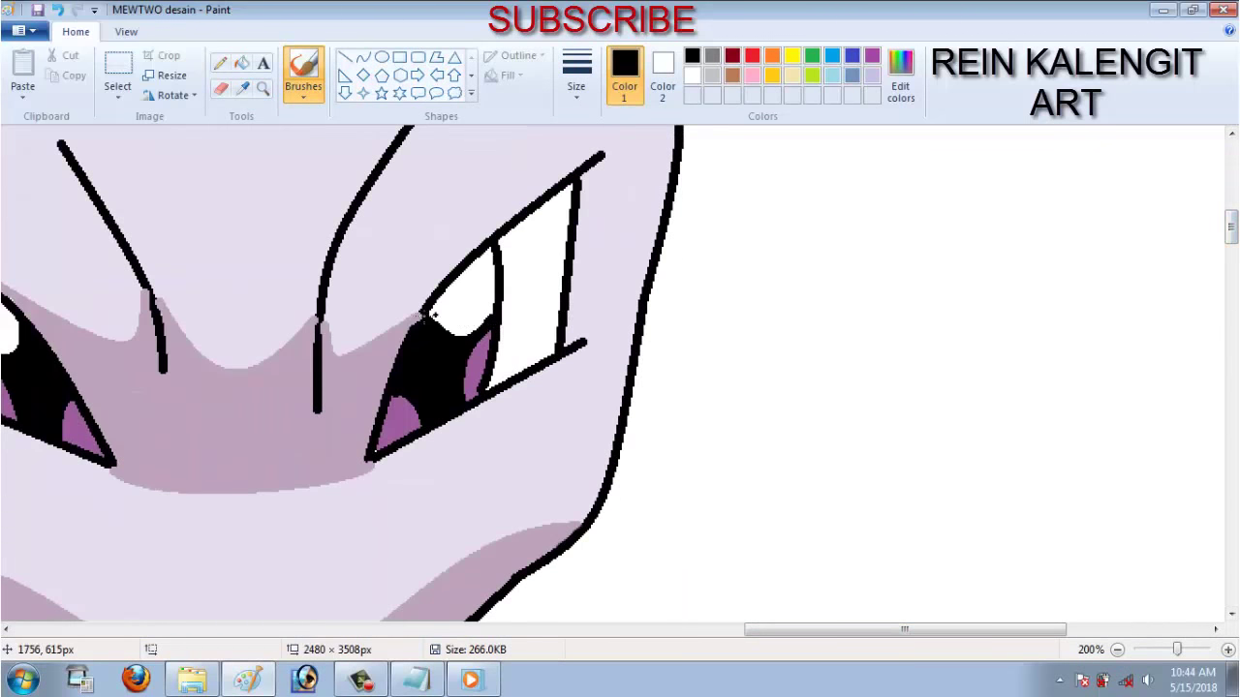
scroll(144, 289, left, 5)
scroll(414, 281, up, 5)
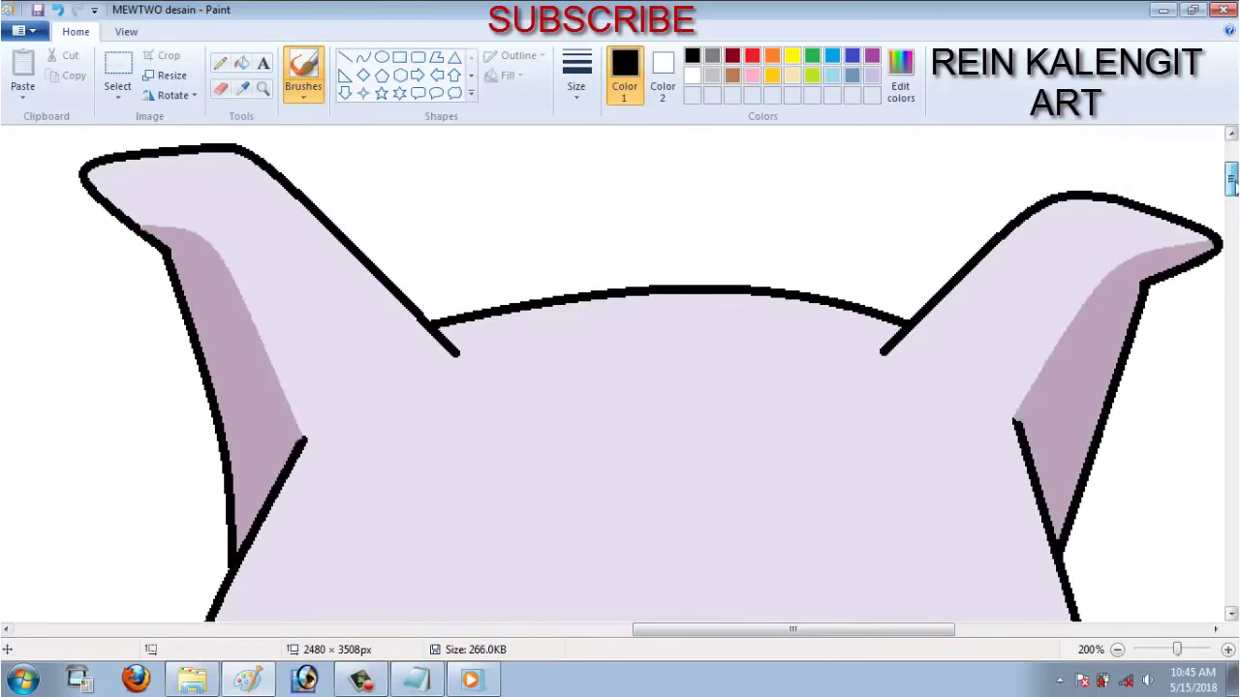
- Retouch the black outlines of the chin, neck and shoulders
scroll(503, 524, down, 10)
scroll(1030, 262, down, 2)
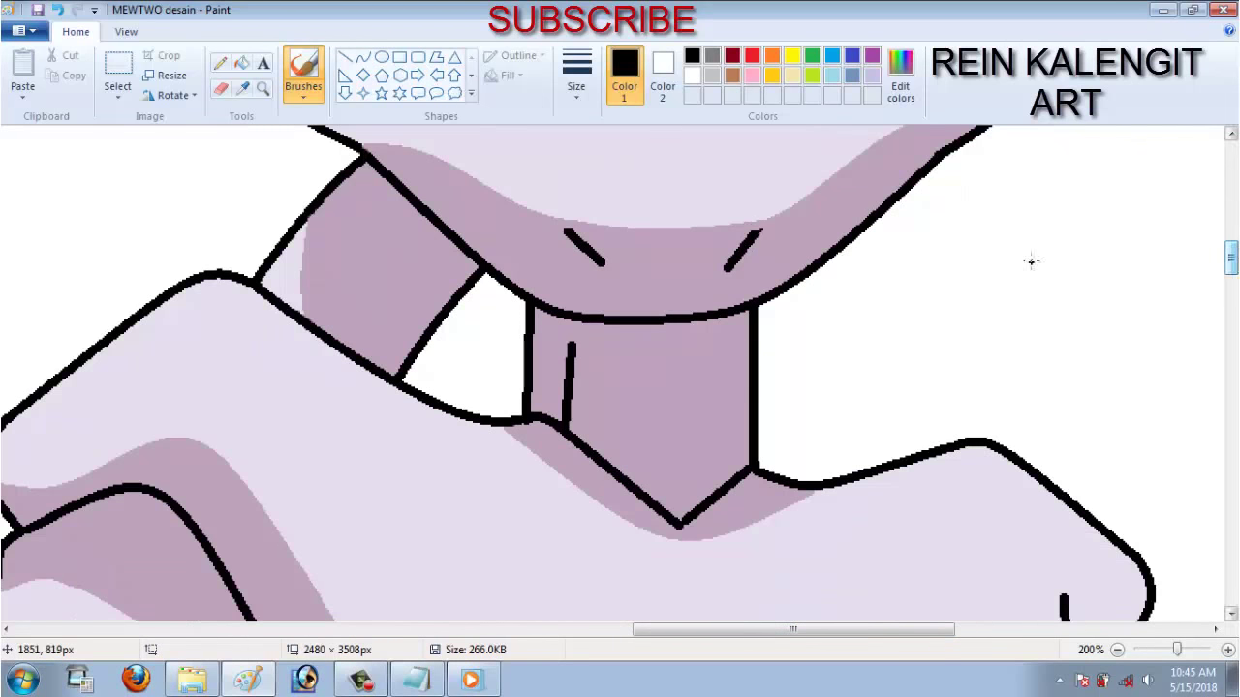
scroll(1015, 514, down, 5)
scroll(435, 401, up, 3)
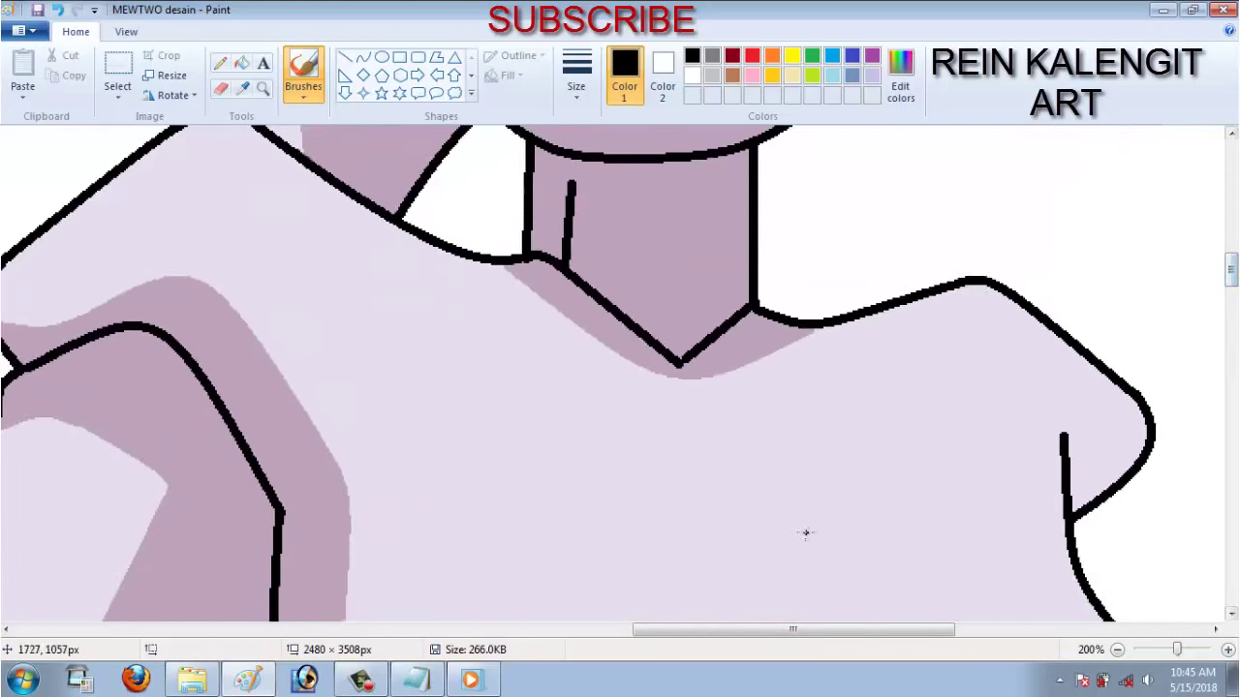
- Retouch the black outlines of the raised arm, its fingertips and the far hand beside the hip
scroll(559, 342, left, 5)
scroll(359, 366, down, 4)
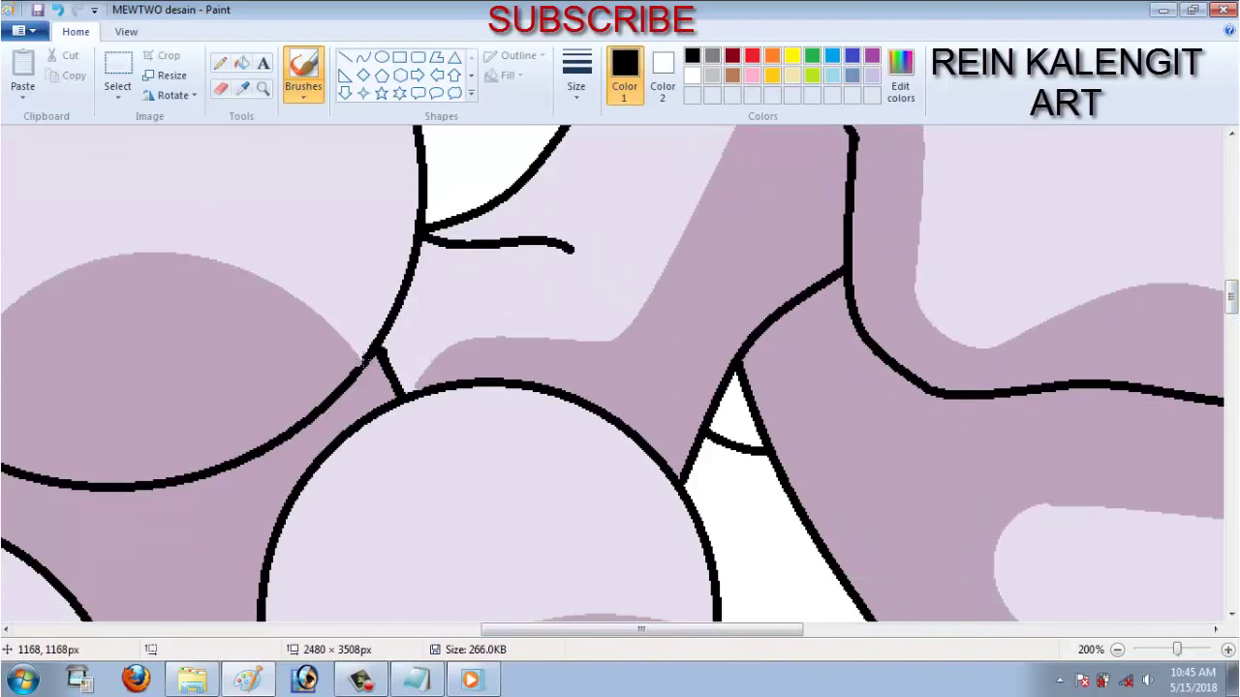
scroll(572, 568, left, 5)
scroll(746, 387, down, 4)
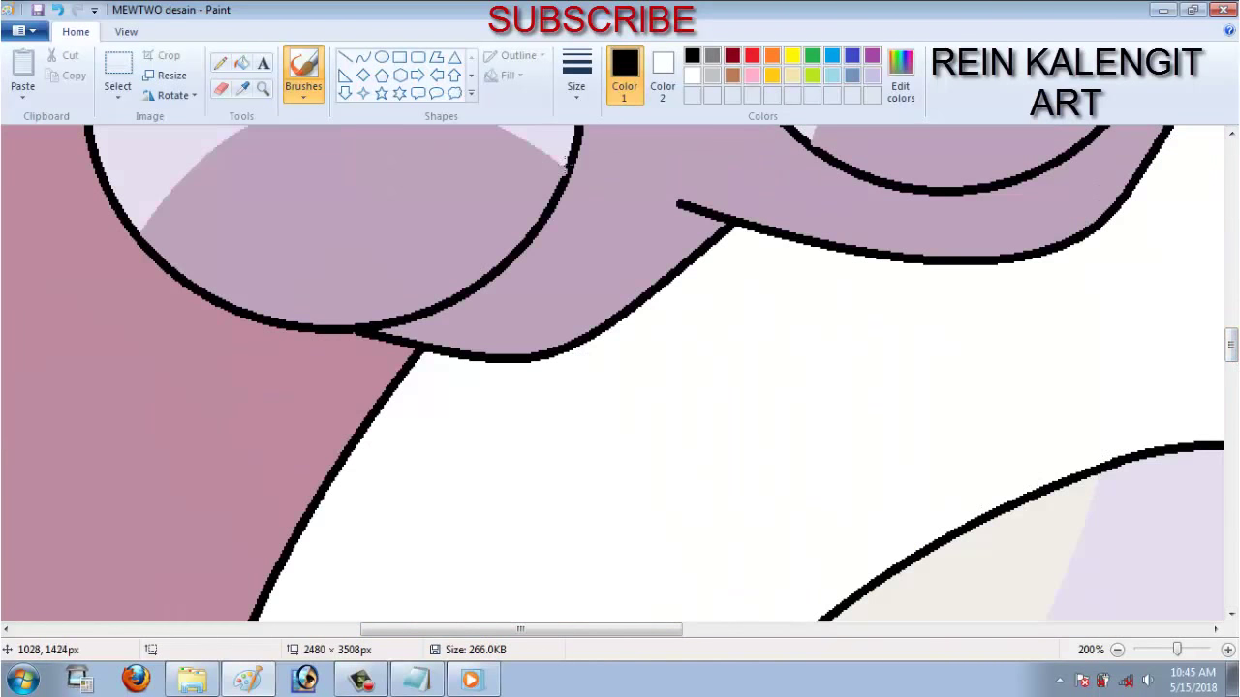
scroll(923, 636, right, 5)
scroll(922, 636, right, 5)
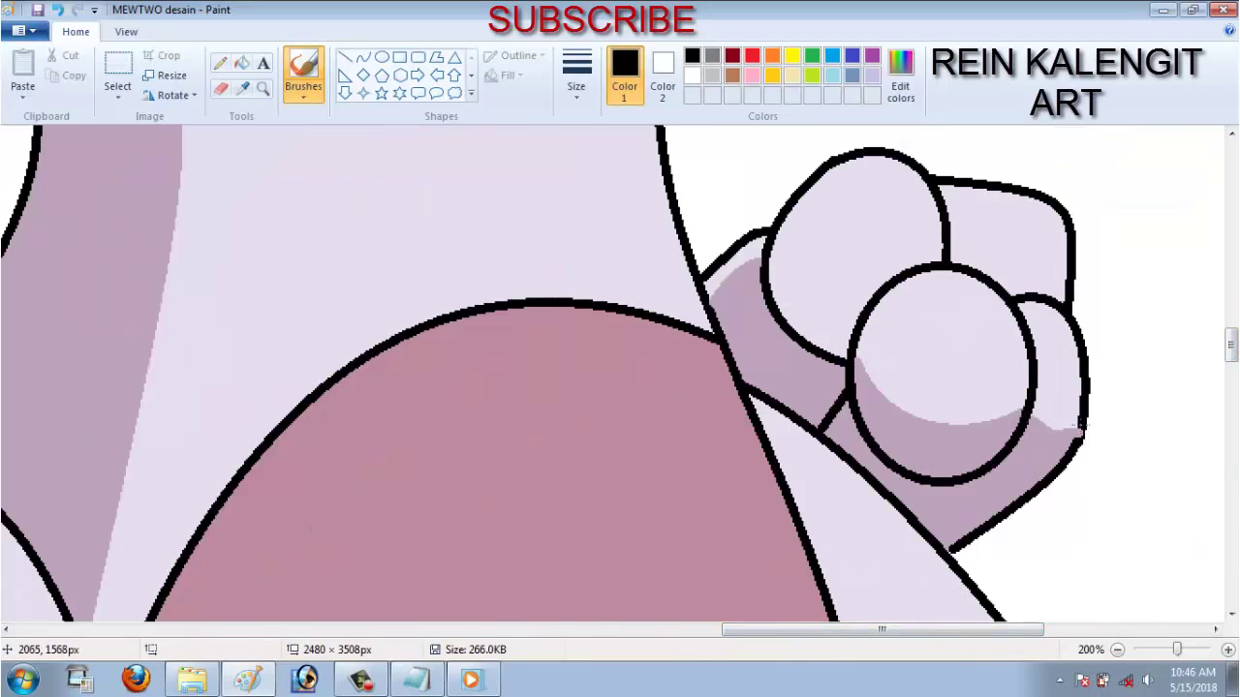
- Retouch the black outlines of the belly and the far leg down to the shin
click(1117, 650)
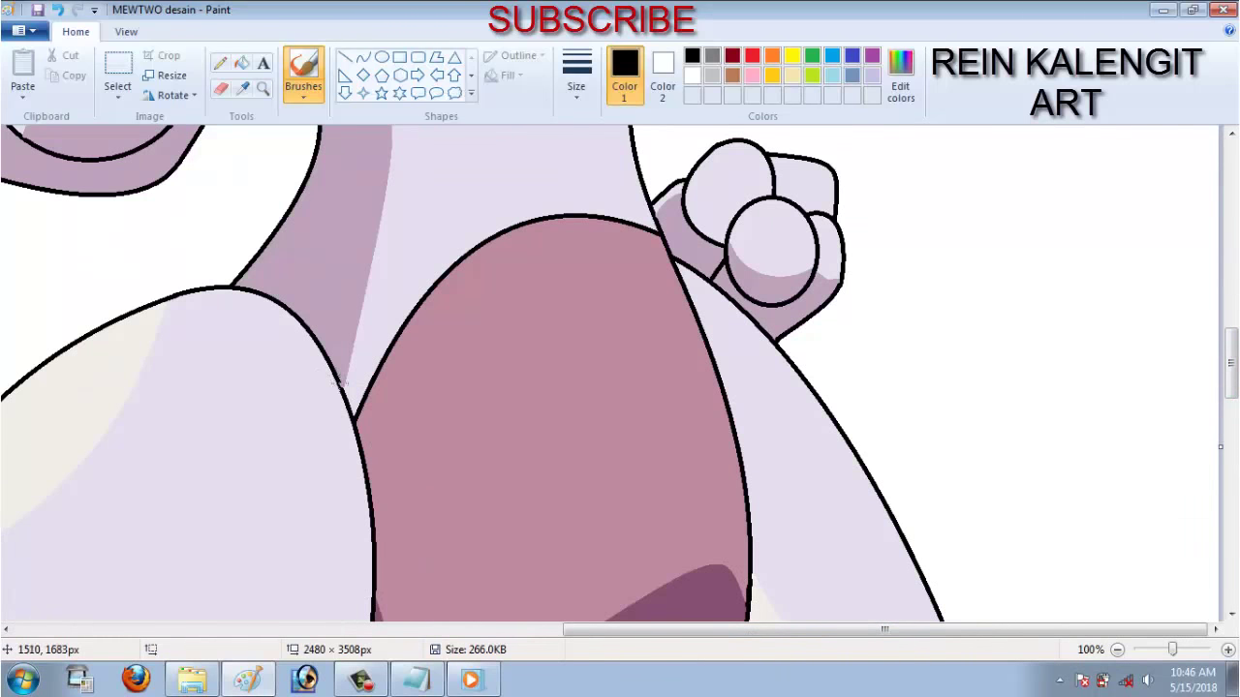
scroll(339, 386, up, 1)
scroll(456, 208, down, 3)
scroll(1191, 442, right, 4)
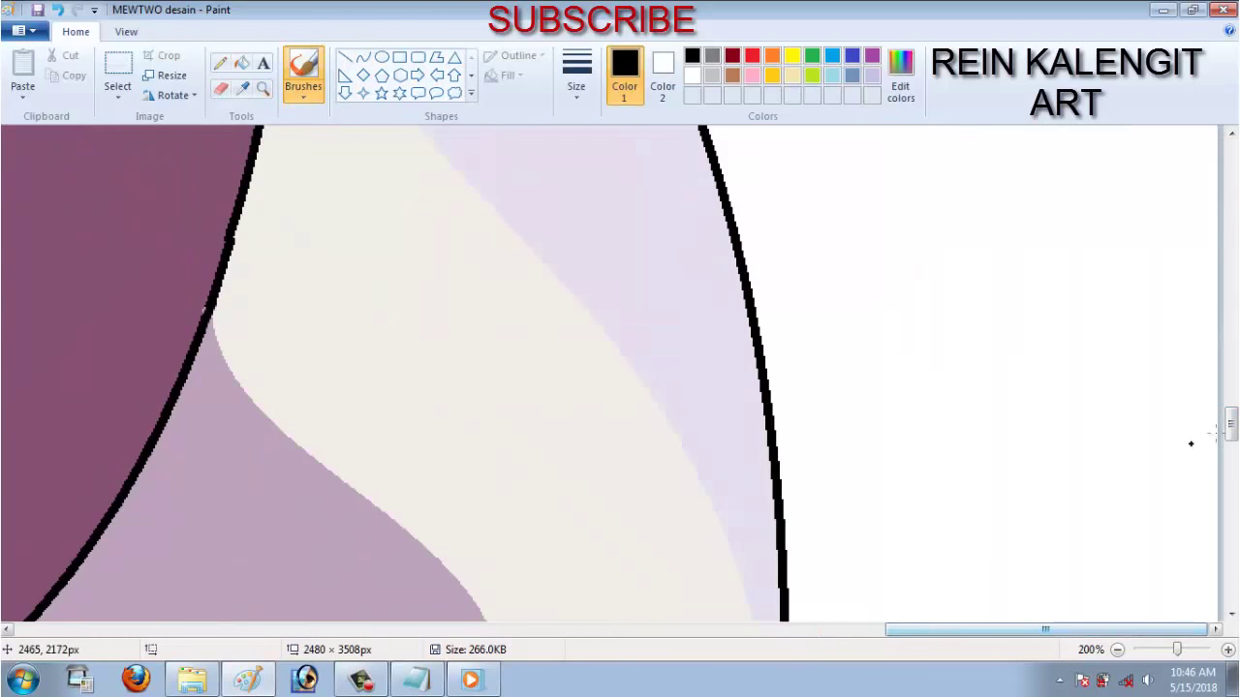
scroll(1191, 443, down, 8)
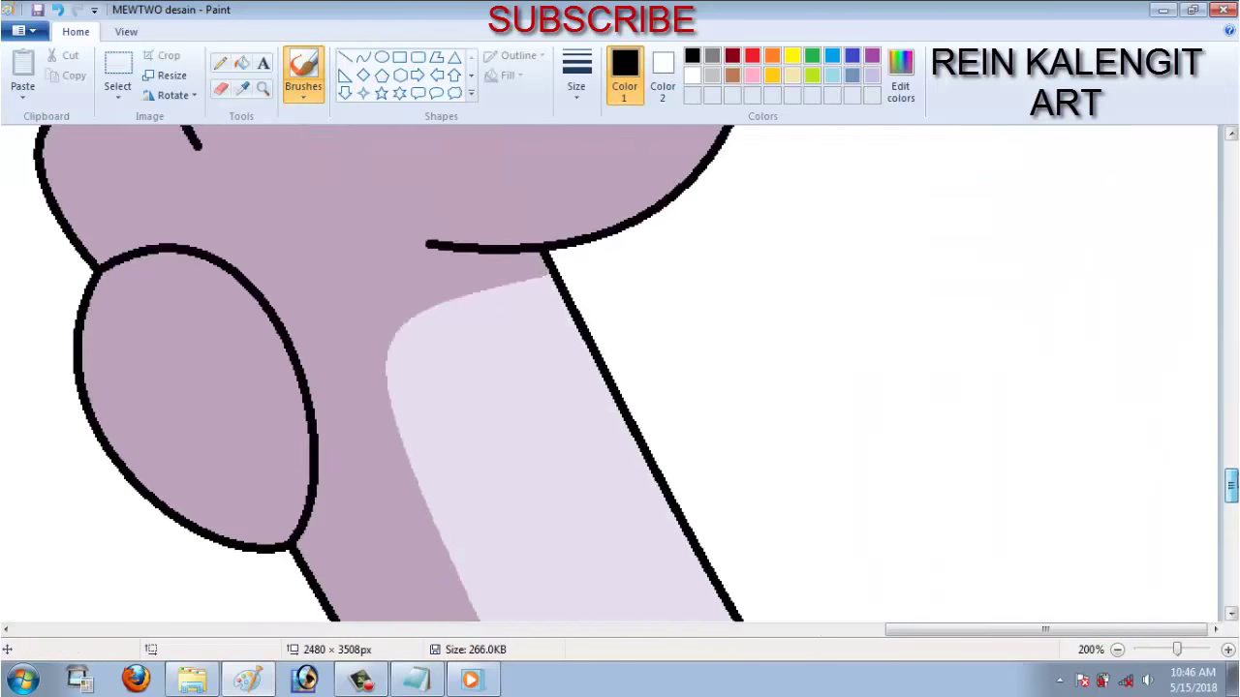
- Retouch the black outlines of the near leg's ankle bump and foot
scroll(515, 493, left, 6)
scroll(514, 493, down, 2)
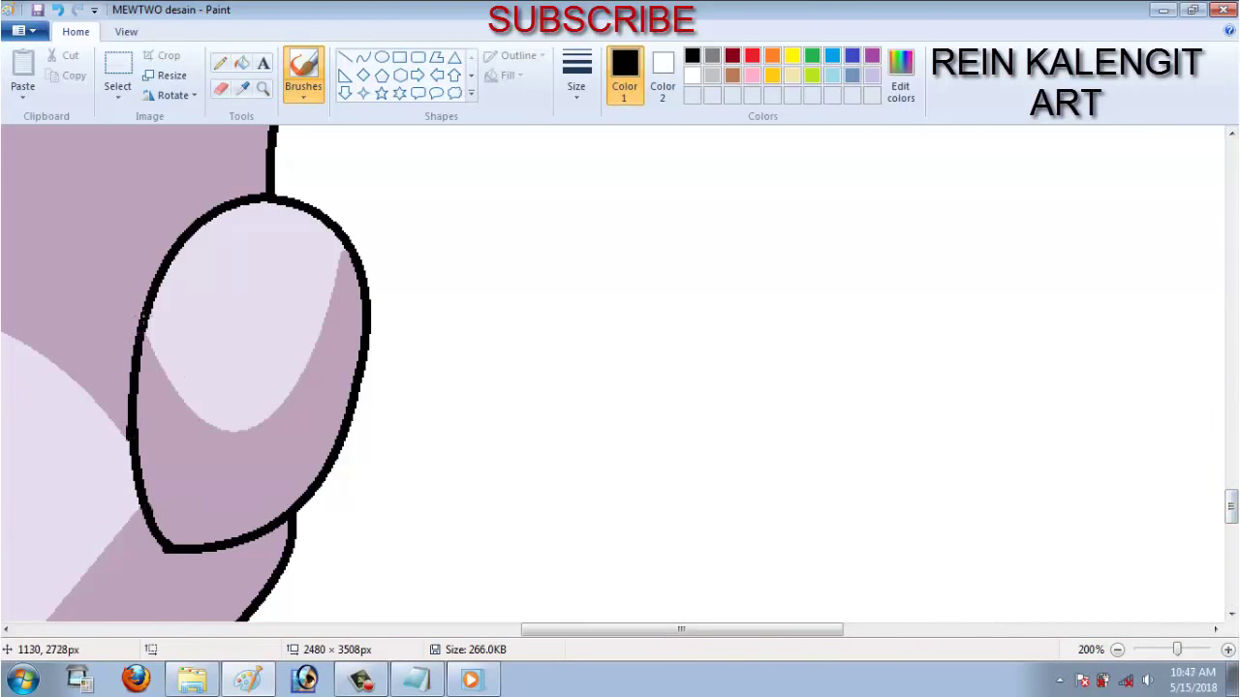
scroll(620, 378, left, 6)
scroll(620, 377, down, 3)
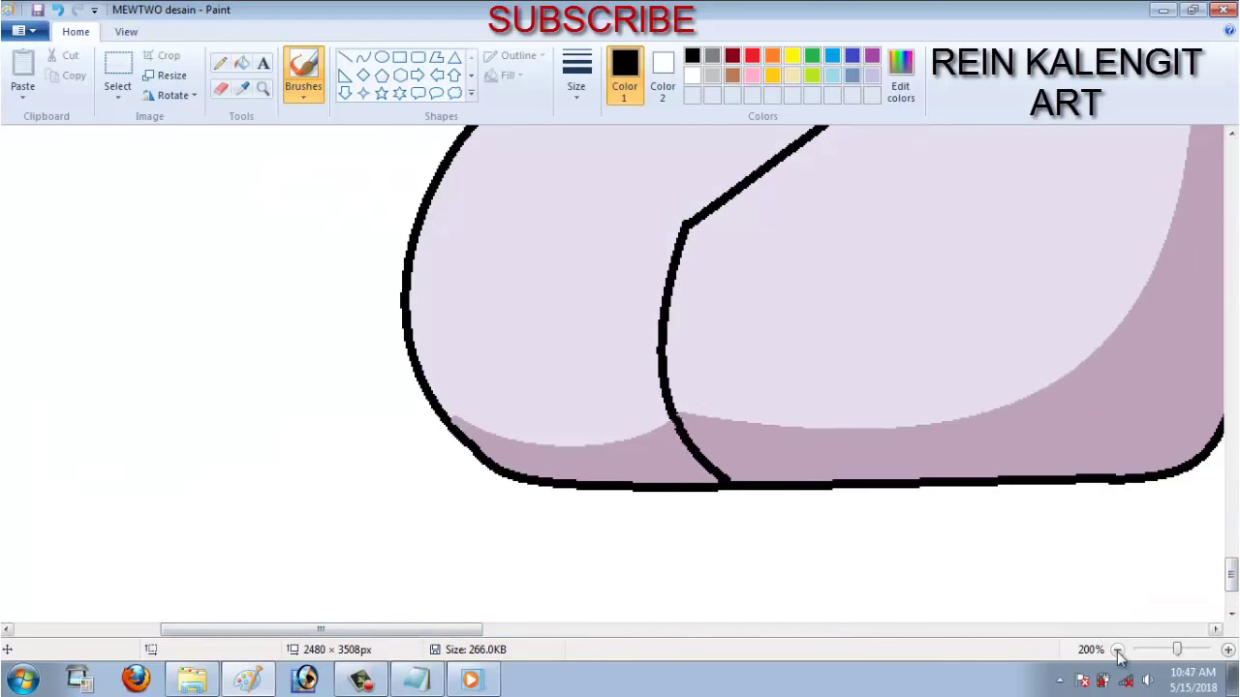
- Retouch the black outlines of the near thigh and tail, then show the whole drawing at 12.5% zoom
click(1117, 650)
scroll(1040, 371, up, 5)
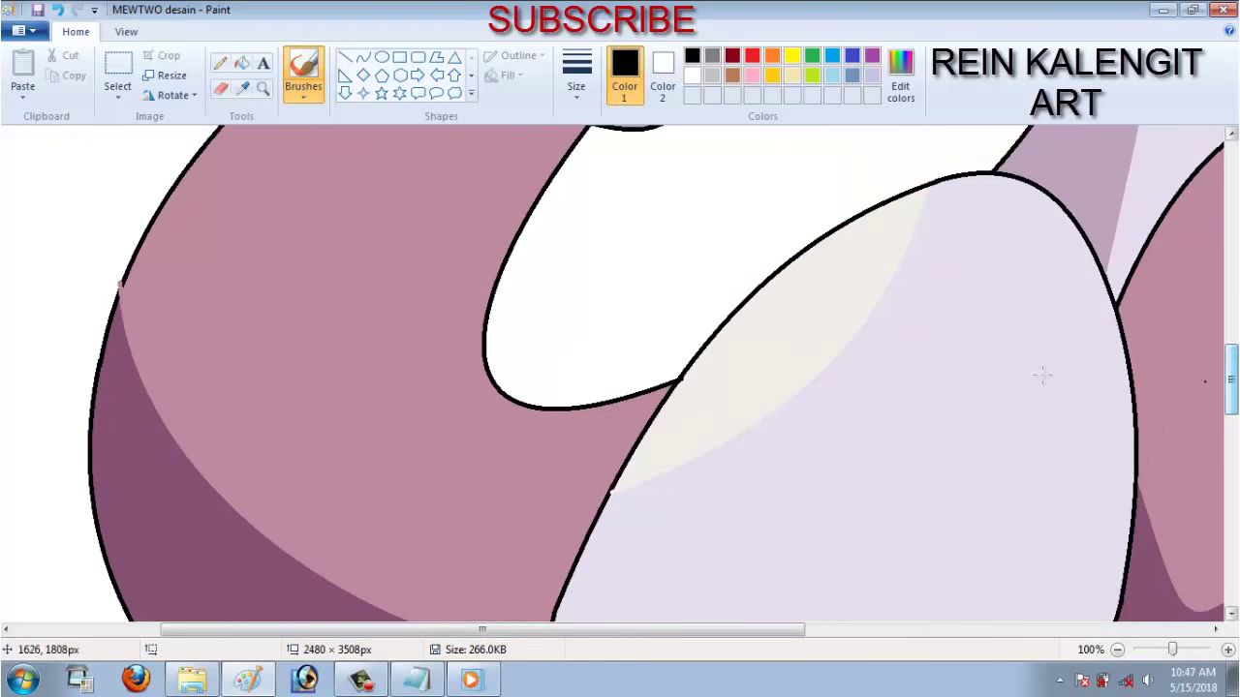
scroll(620, 378, up, 5)
scroll(620, 378, left, 5)
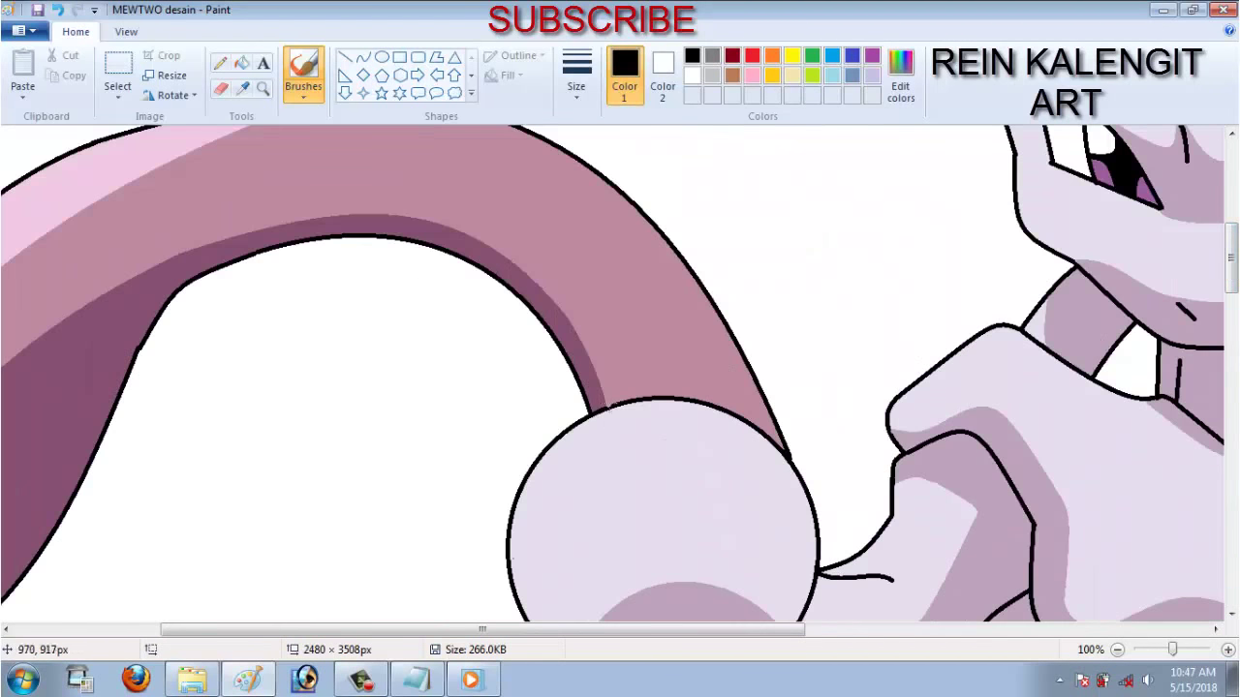
scroll(1062, 642, down, 3)
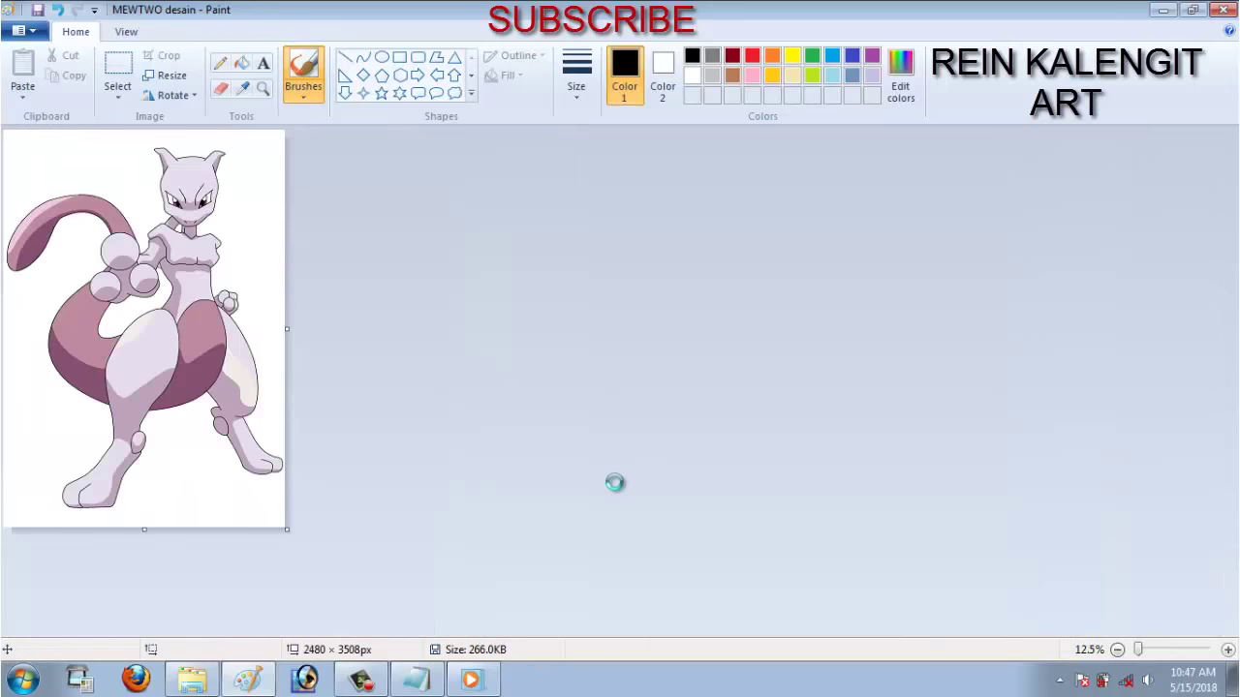